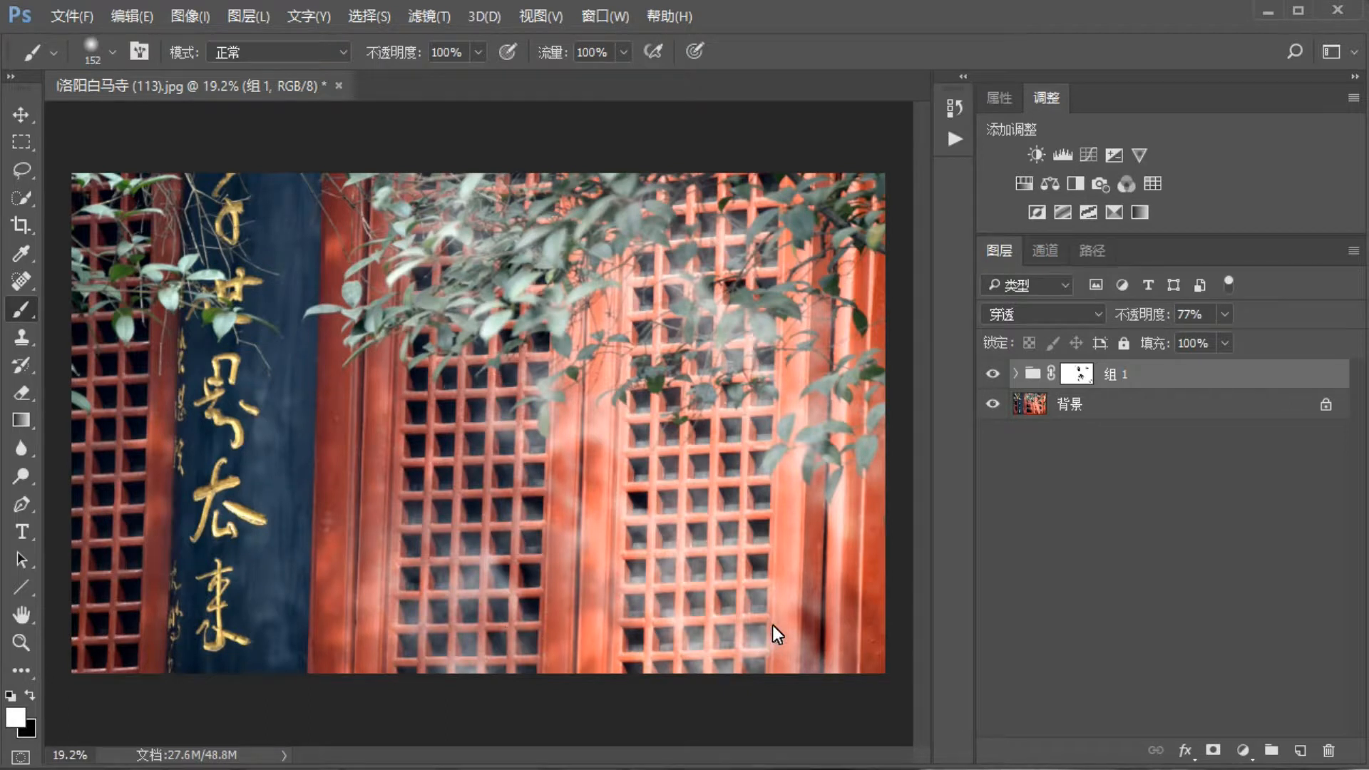
Compare the photo with and without the light effect group 组 1, and delete the group from the document
left_click(994, 375)
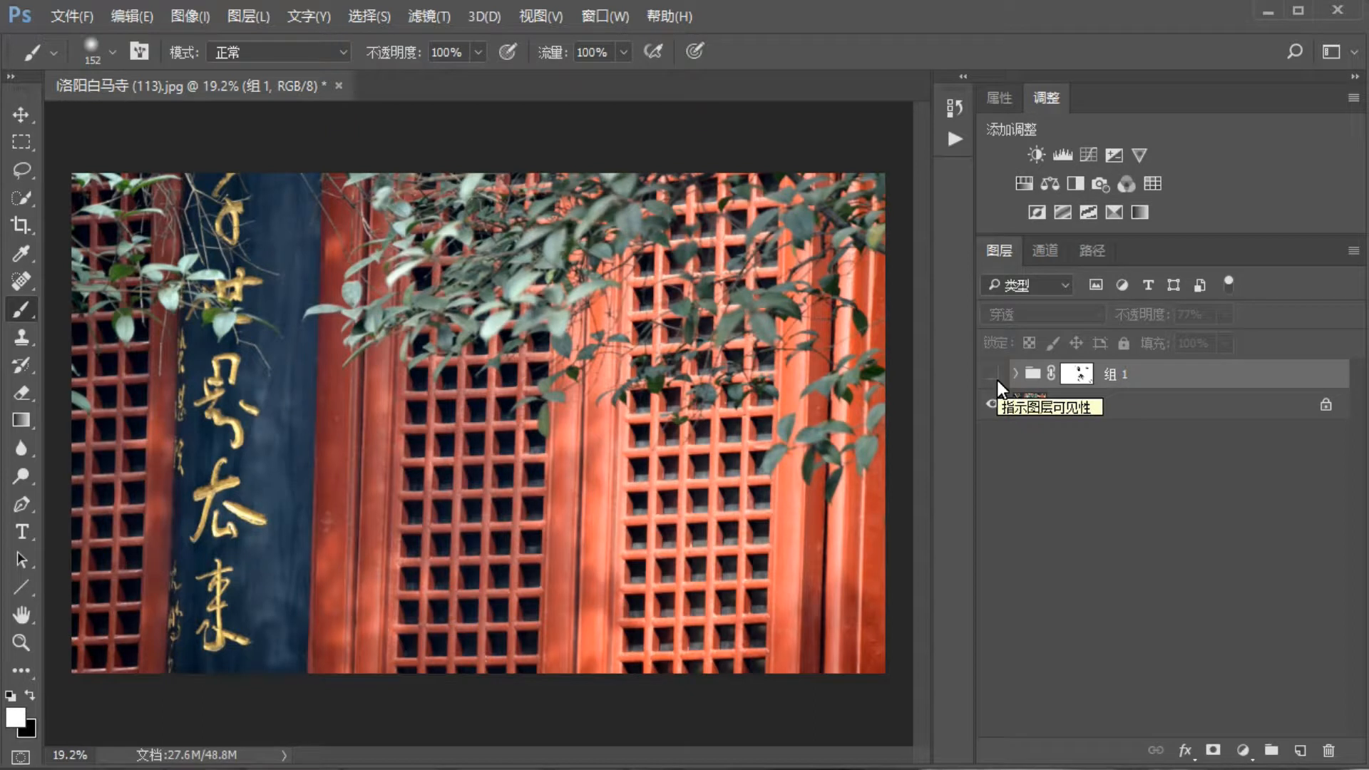
left_click(994, 375)
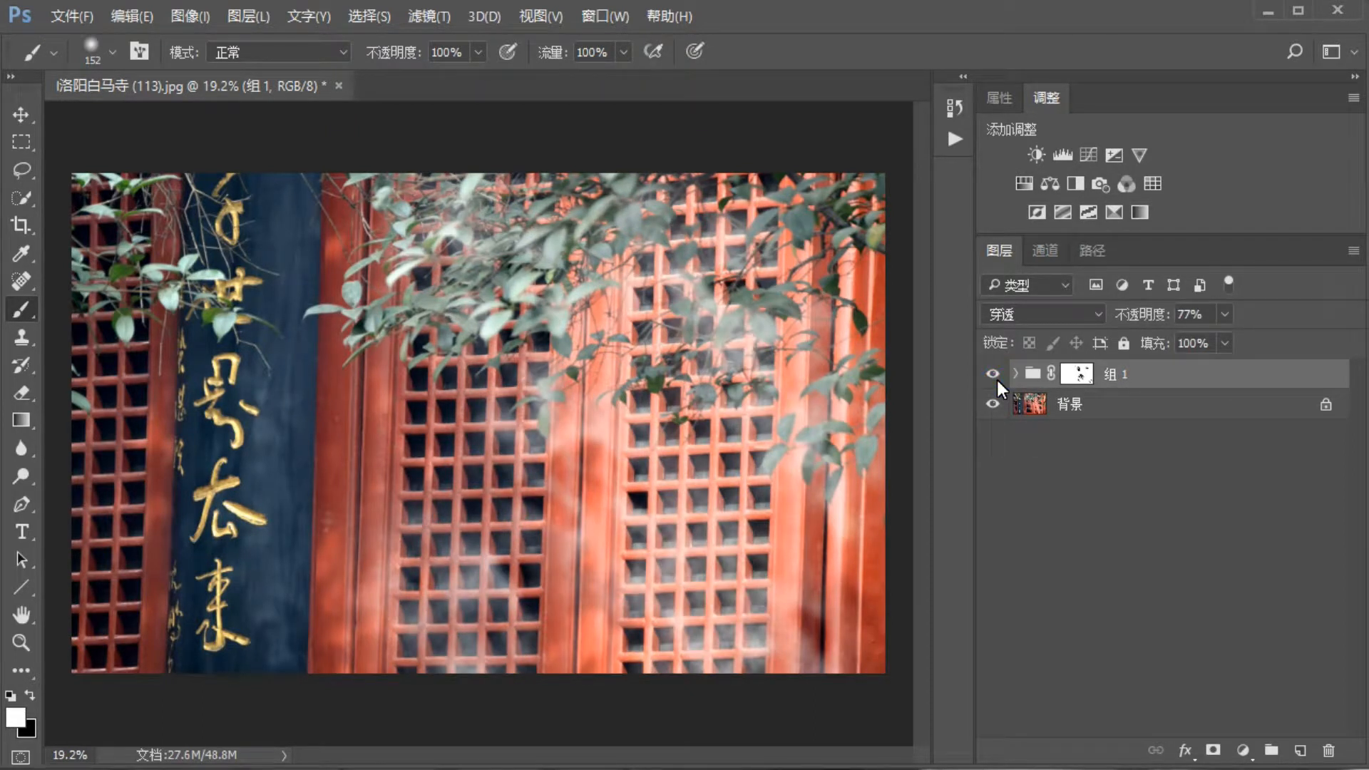
left_click(995, 378)
left_click(995, 378)
left_click_drag(1140, 378, 1328, 749)
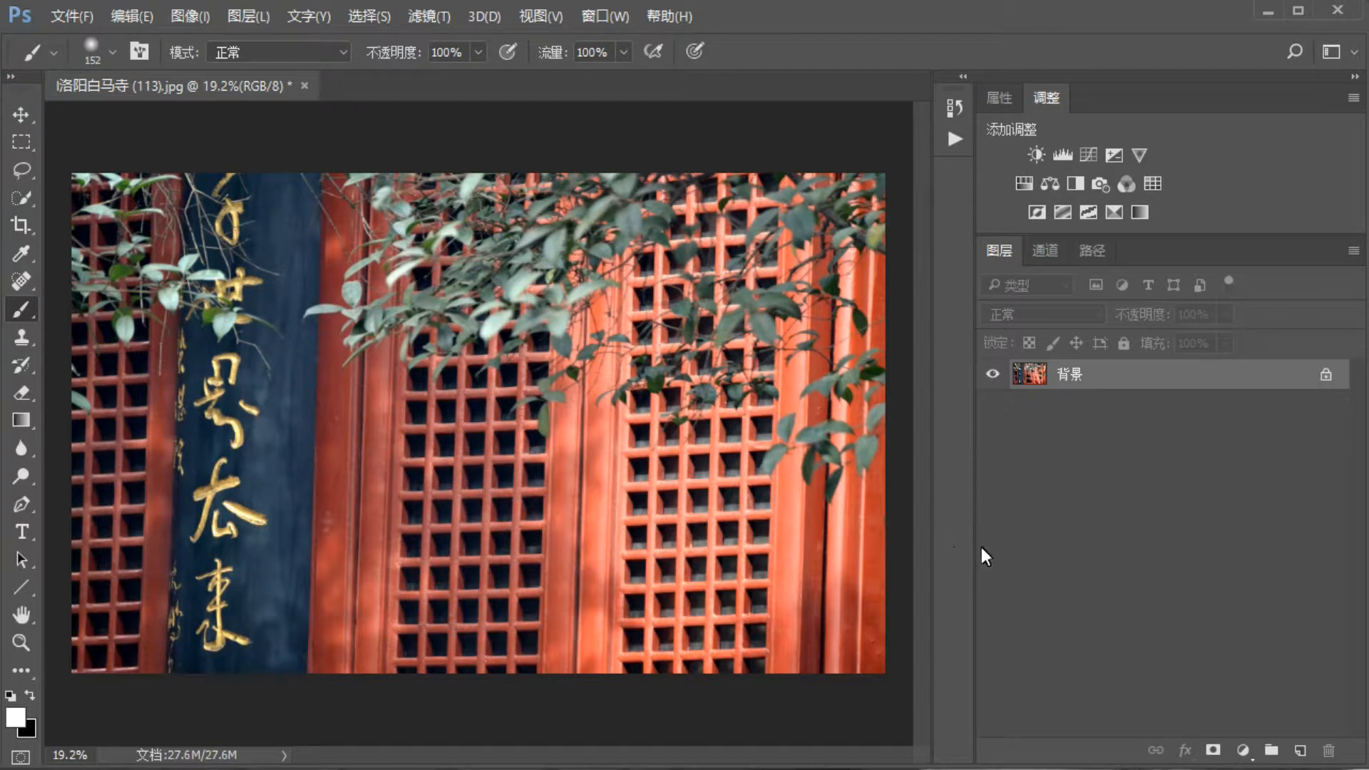
Add a new layer above the background and set the soft round brush to 511 pixels
left_click(1296, 746)
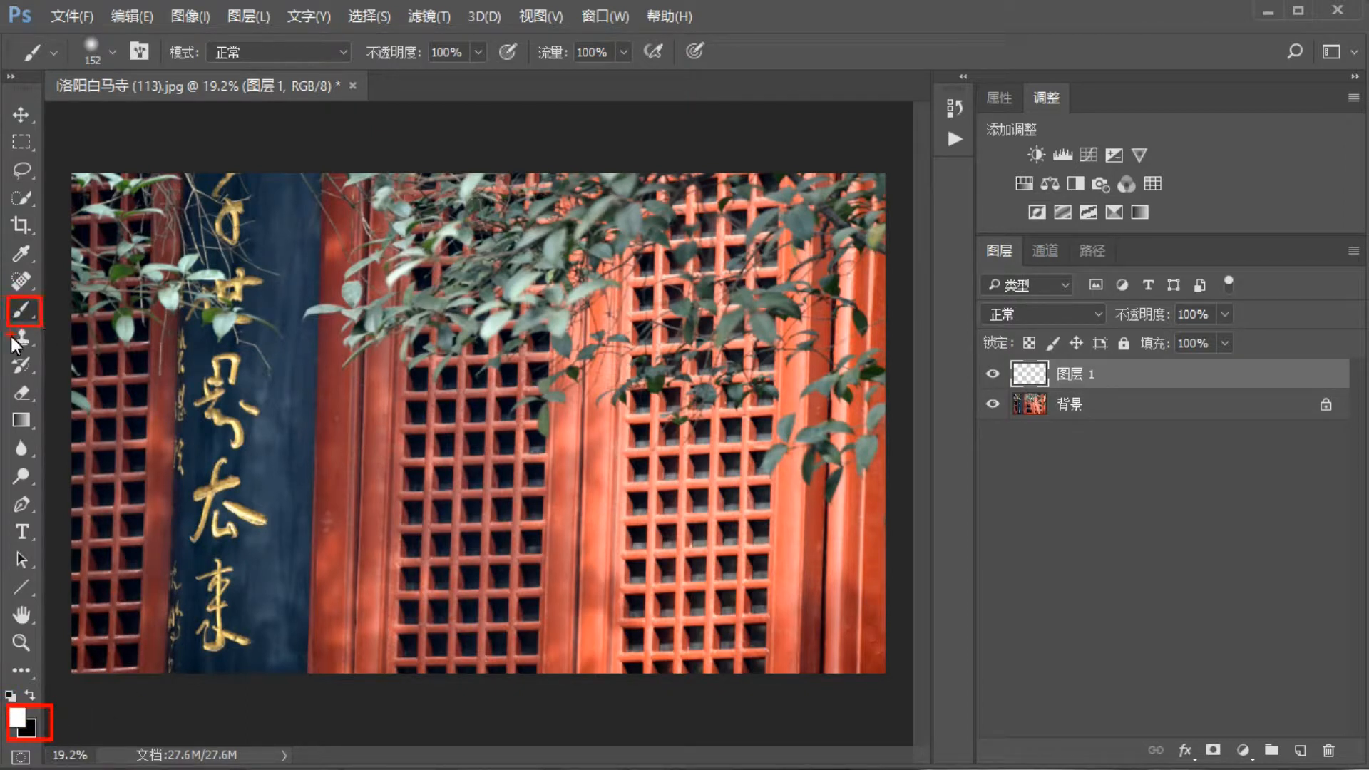
mouse_move(166, 40)
left_mouse_down()
mouse_move(299, 75)
mouse_move(354, 72)
mouse_move(385, 43)
mouse_move(523, 67)
mouse_move(687, 69)
left_mouse_up()
key("Escape")
left_click(111, 52)
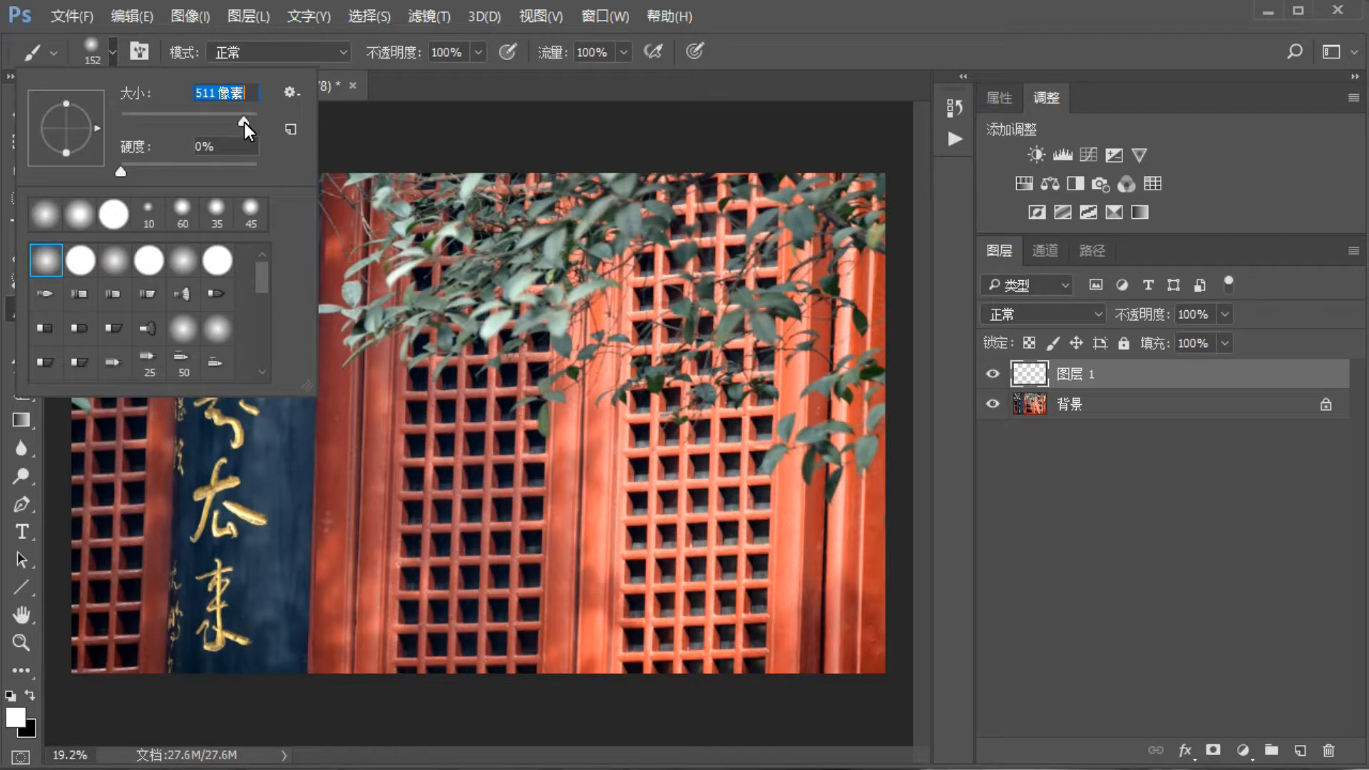
key("Return")
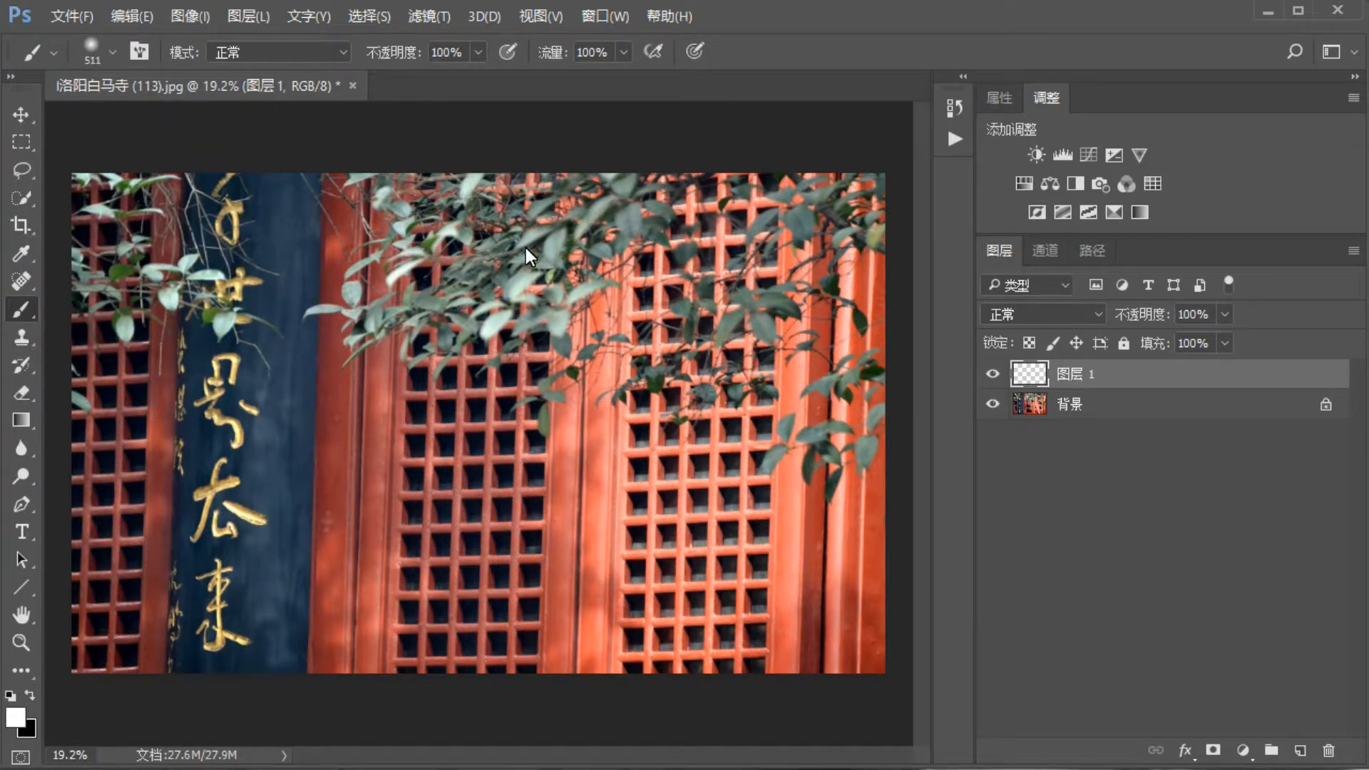
Paint five soft white diagonal light beams, sloping down to the right, across the leaves and lattice doors on 图层 1
left_click_drag(522, 177, 820, 394)
mouse_move(507, 304)
left_mouse_down()
mouse_move(555, 324)
mouse_move(784, 628)
left_mouse_up()
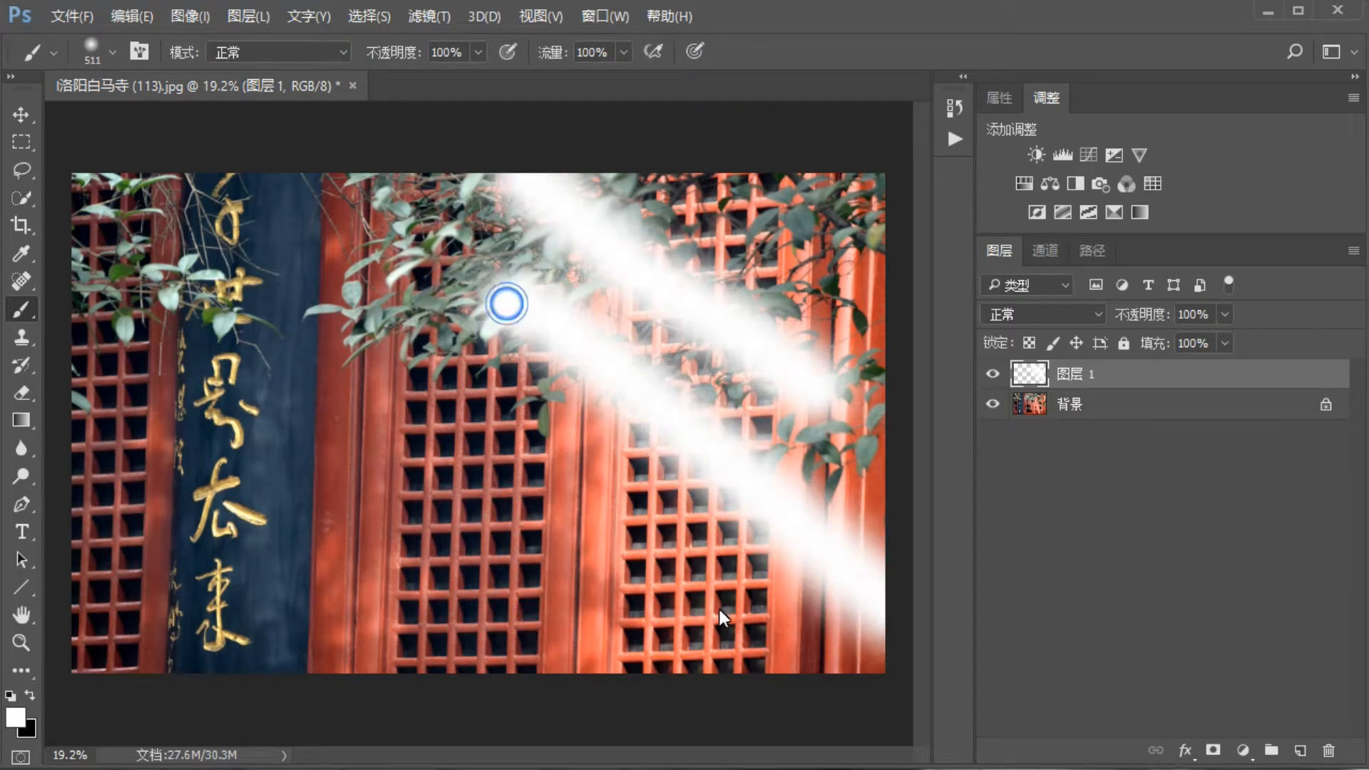
left_click_drag(489, 395, 842, 653)
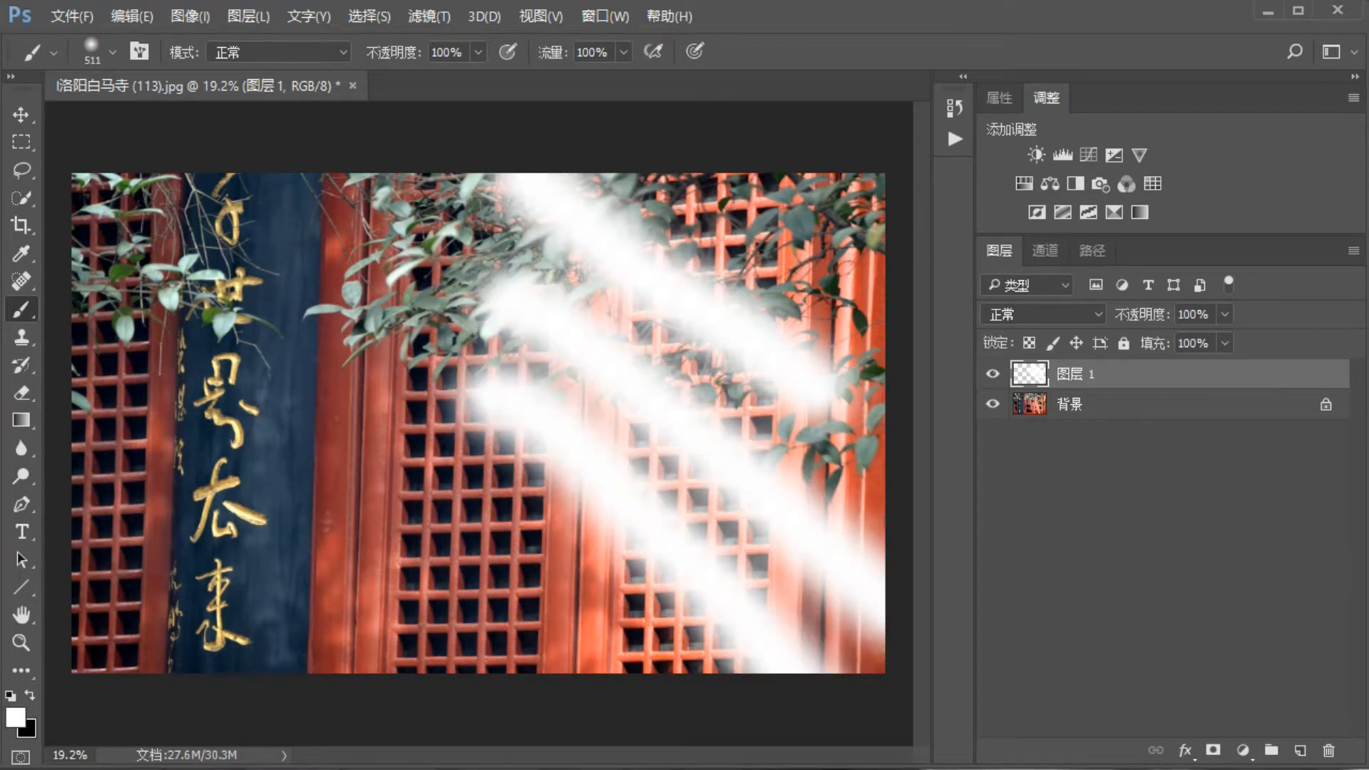
left_click_drag(791, 209, 789, 208)
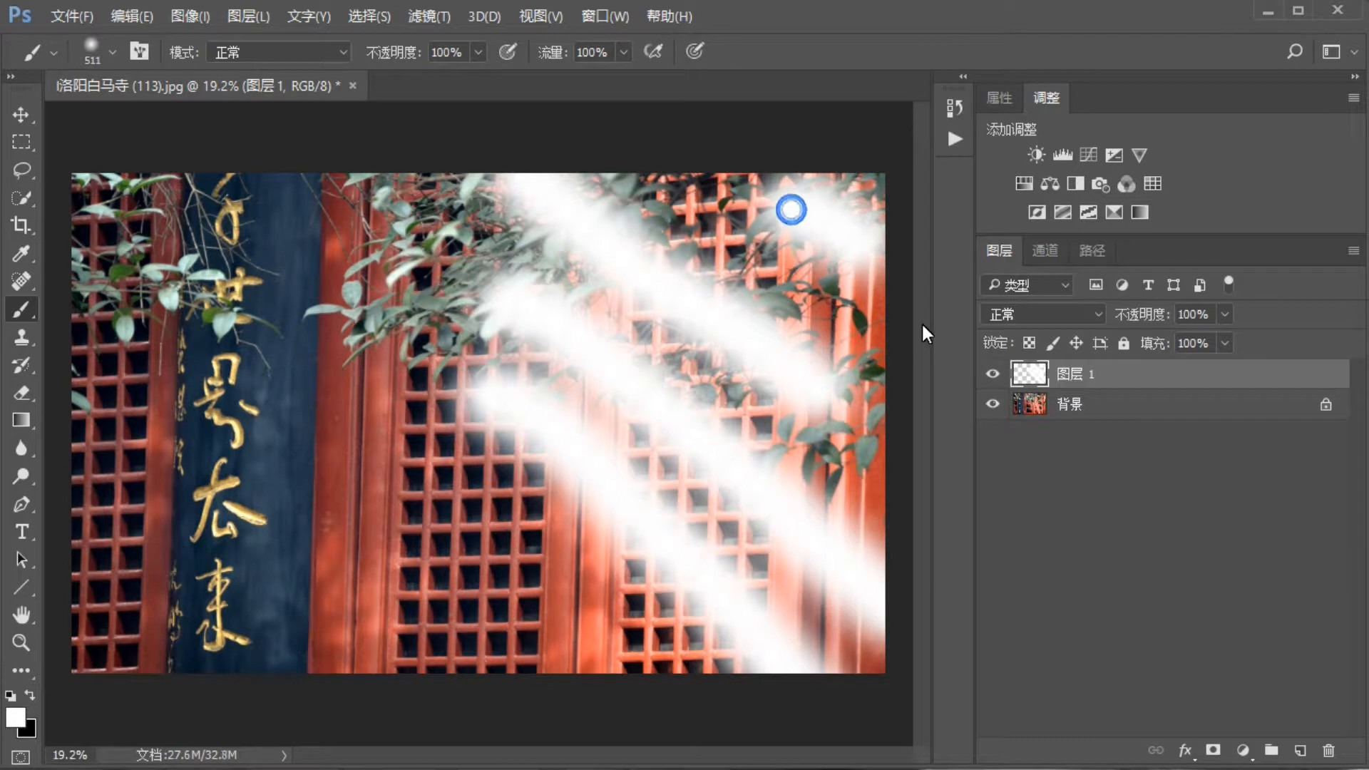
left_click_drag(485, 558, 688, 722)
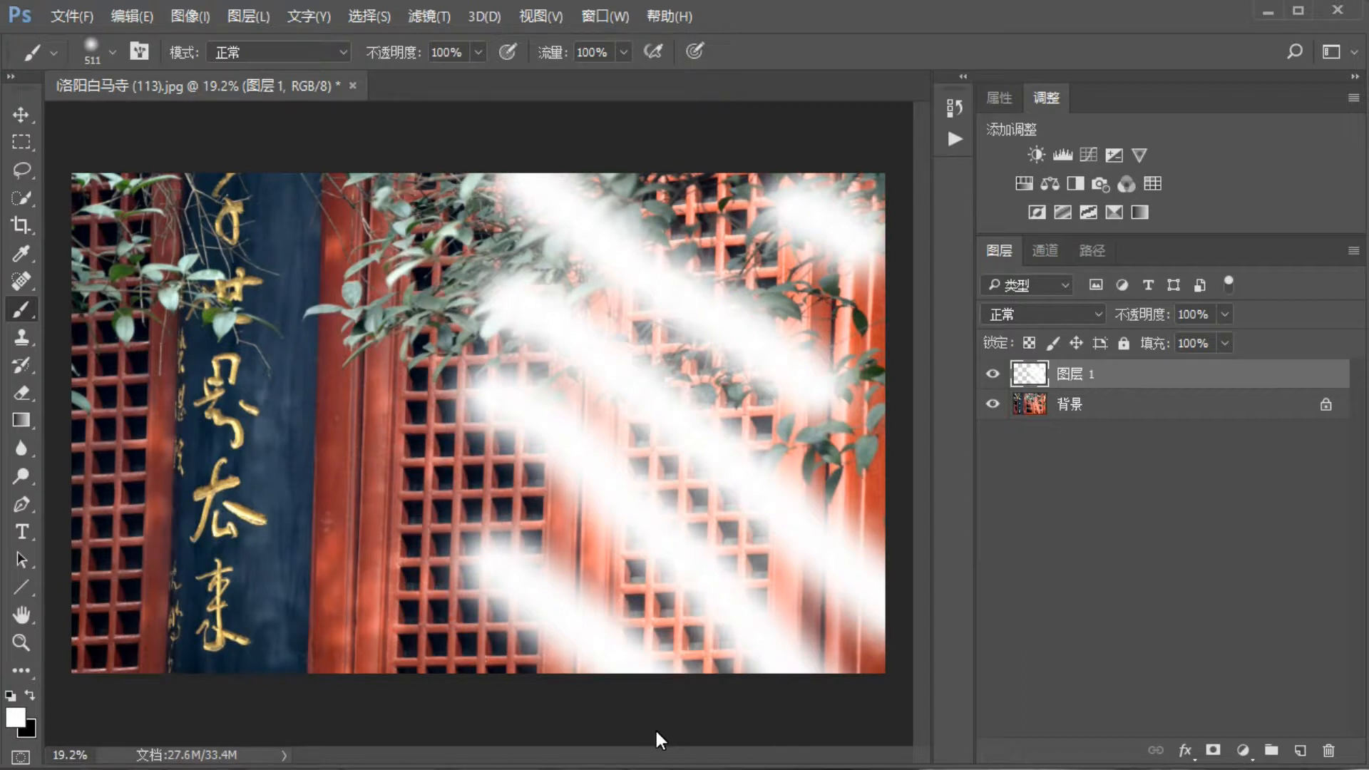
Add a layer mask to 图层 1 and apply the 分层云彩 (Difference Clouds) render filter to the mask
left_click(1215, 751)
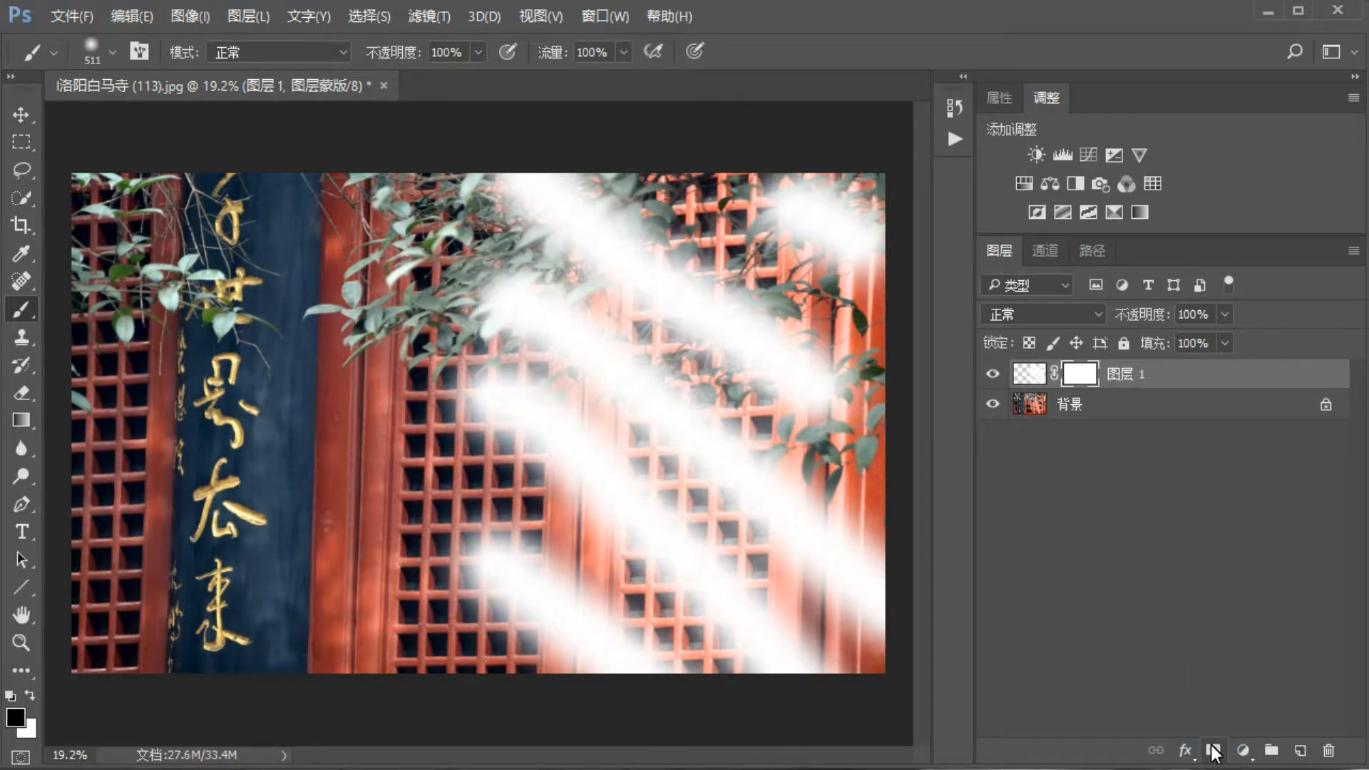
left_click(425, 17)
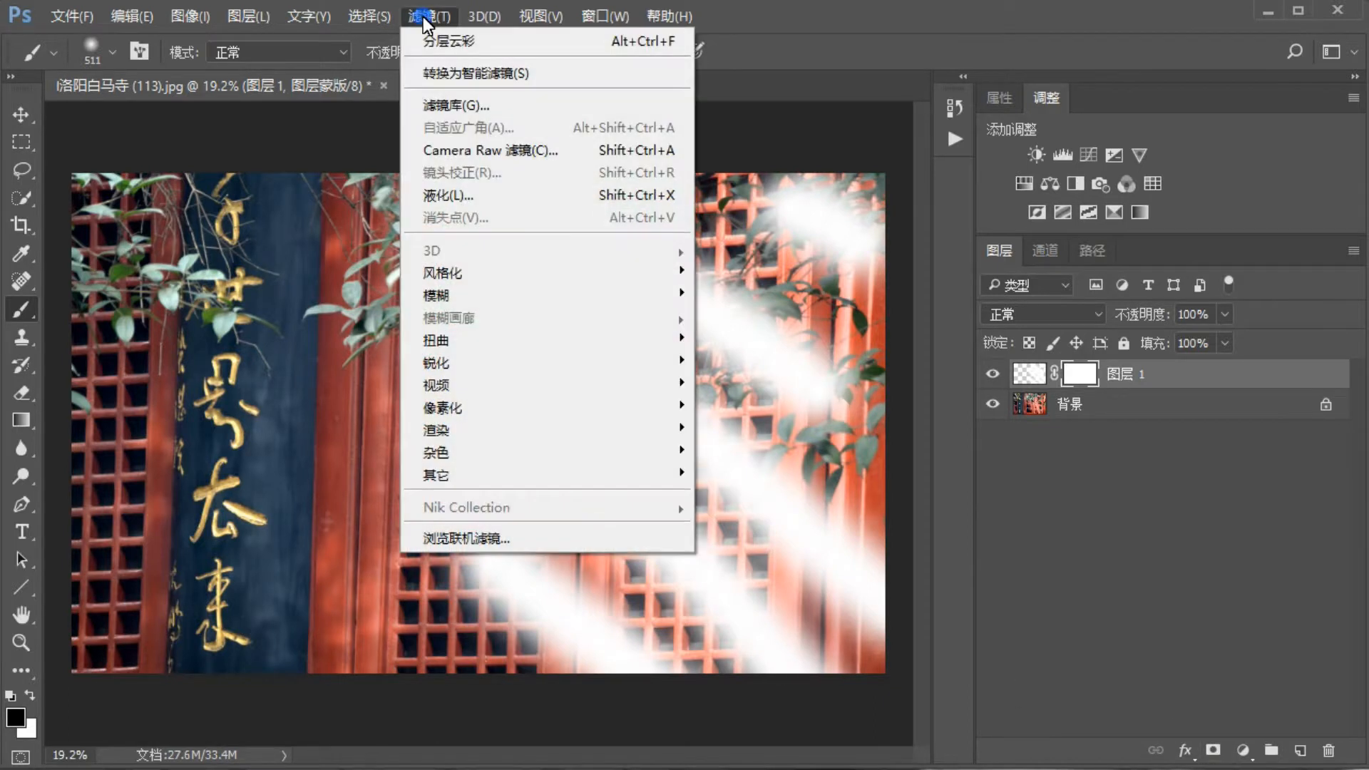
mouse_move(498, 432)
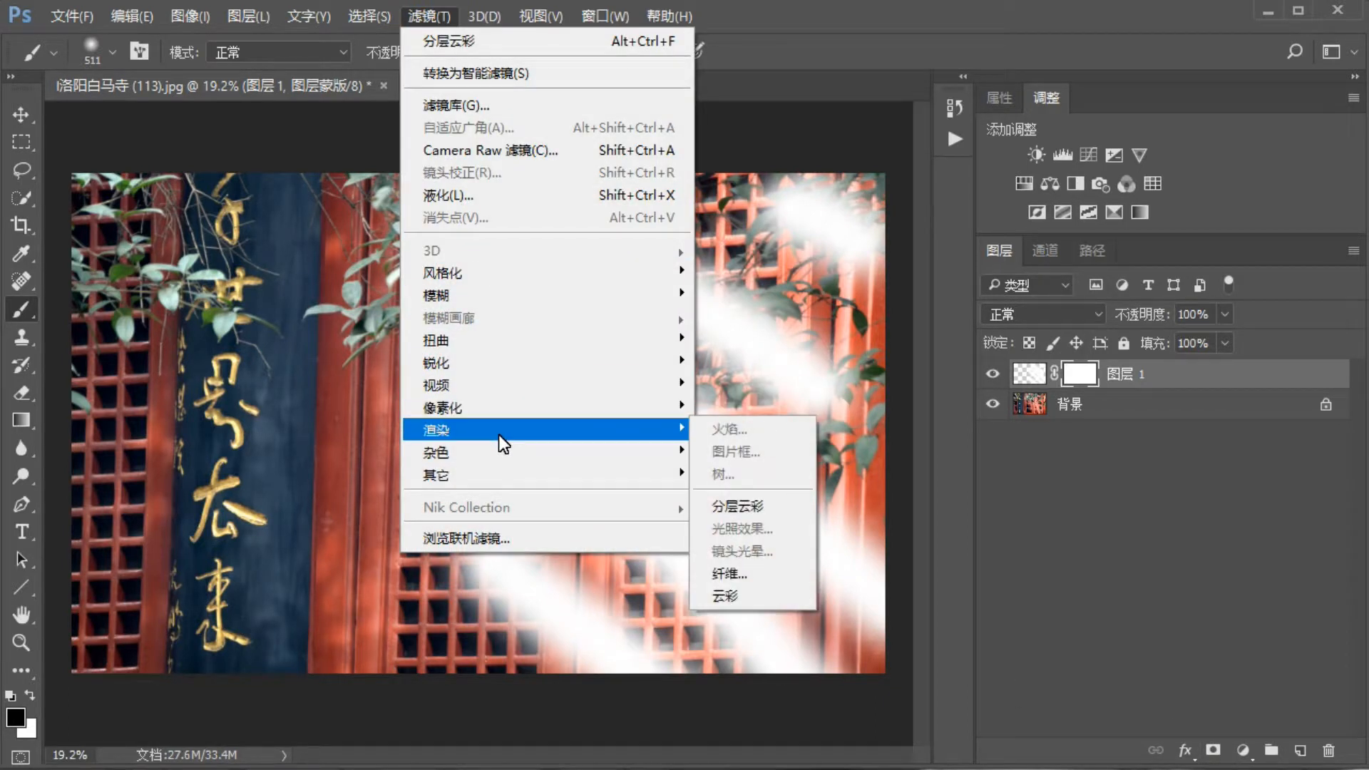
left_click(733, 508)
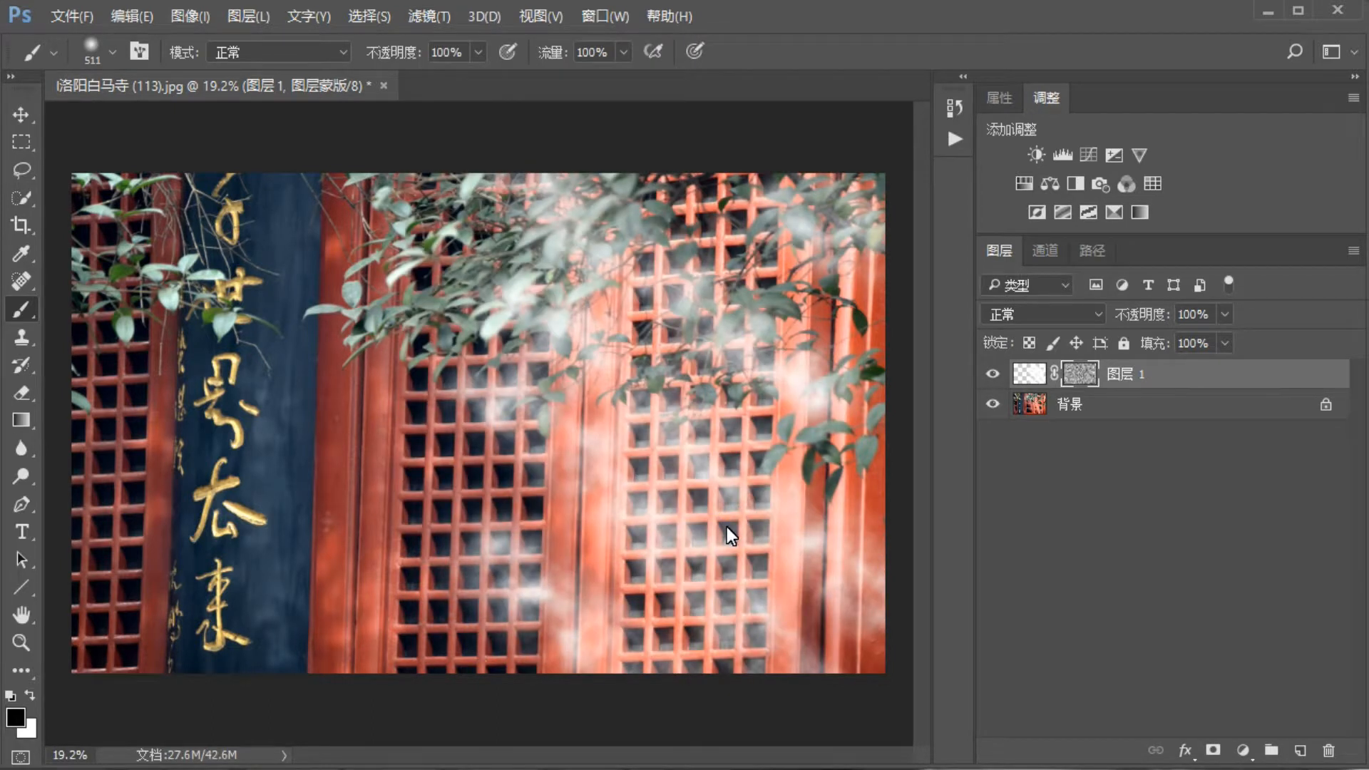
Make white the foreground colour and add a new layer on top with blend mode 叠加 (Overlay)
key("x")
left_click(1300, 751)
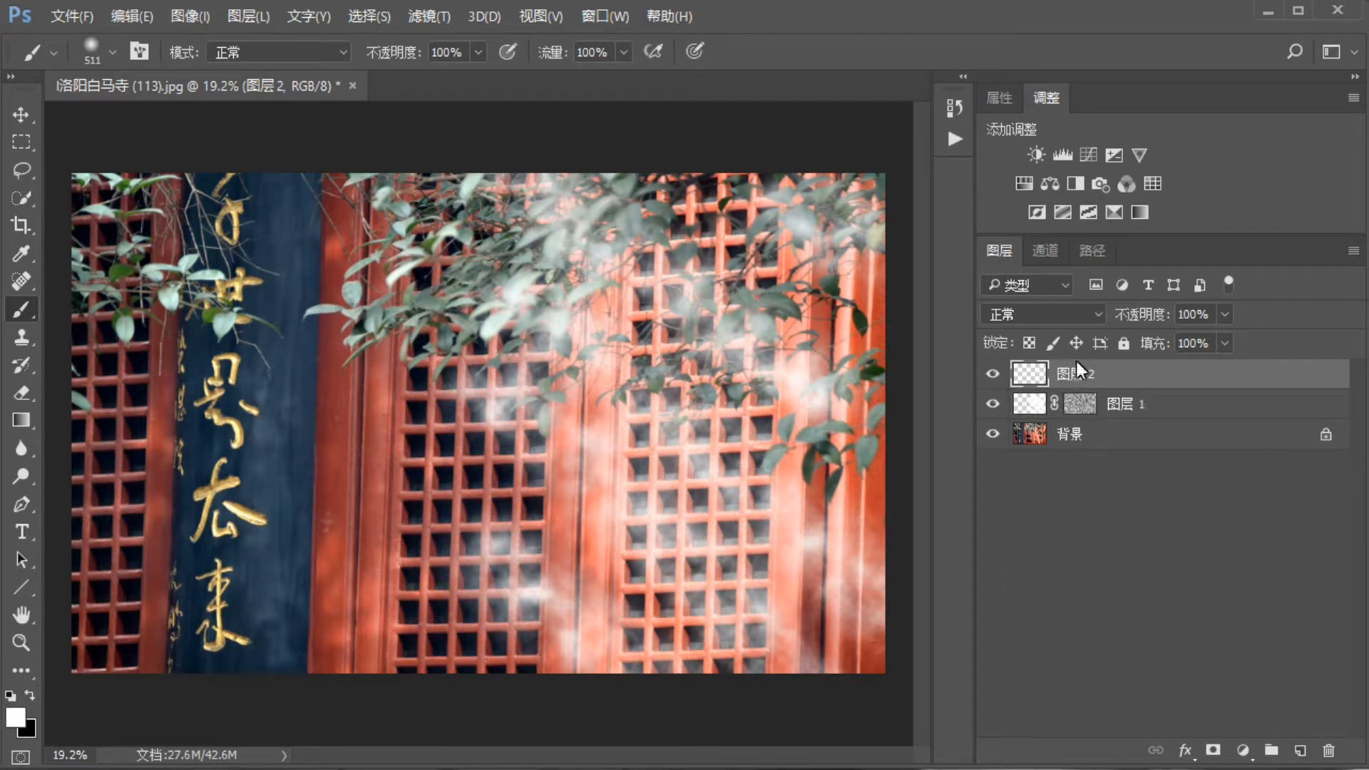
left_click(1088, 313)
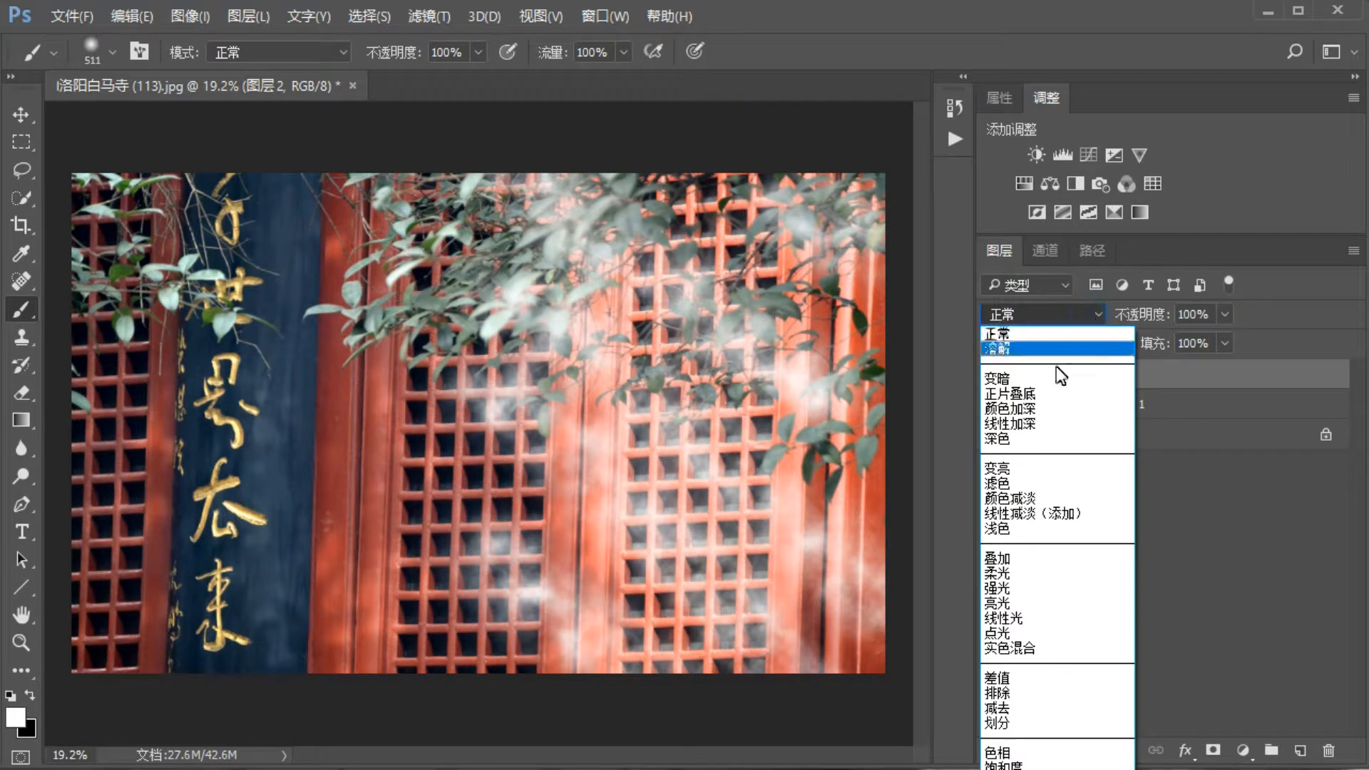
left_click(1056, 558)
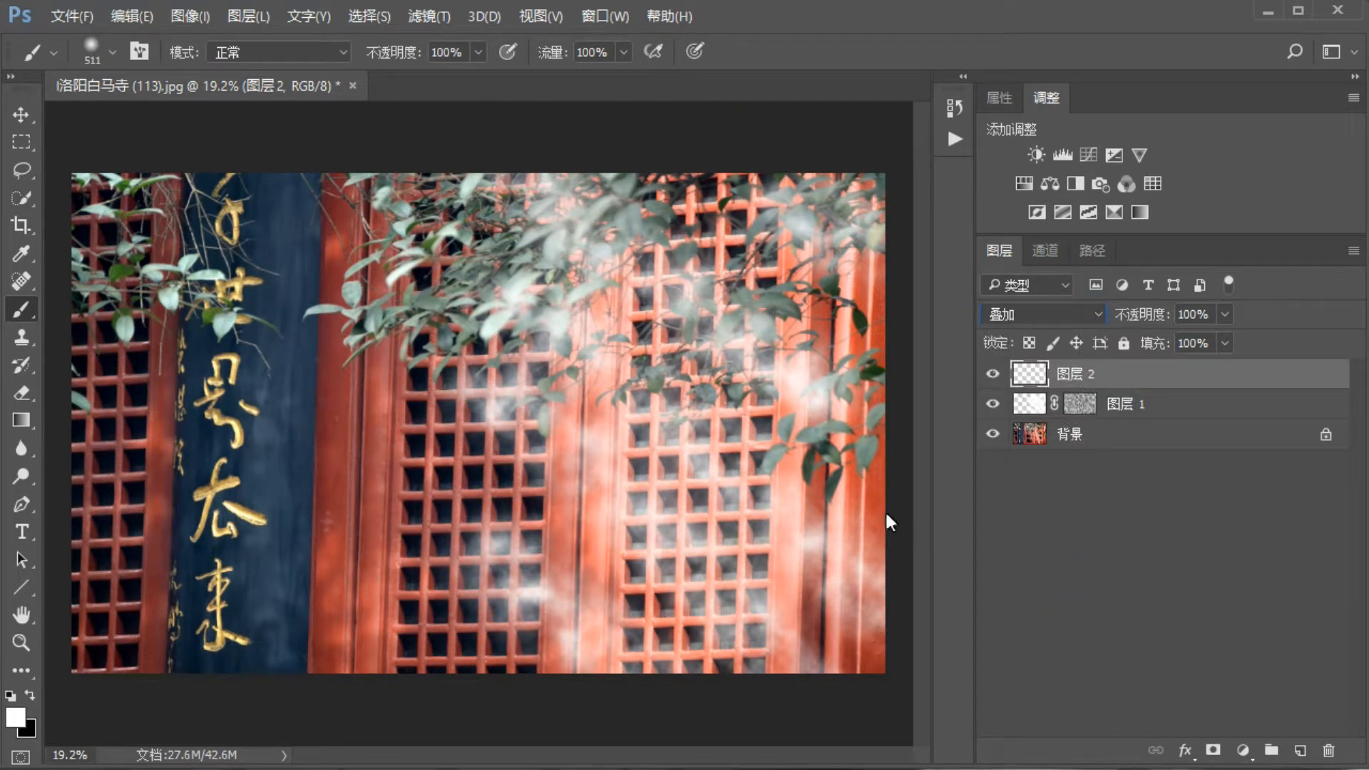
Reduce the brush to 149 pixels and paint small white highlights over the lattice and door frames on 图层 2
left_click(112, 51)
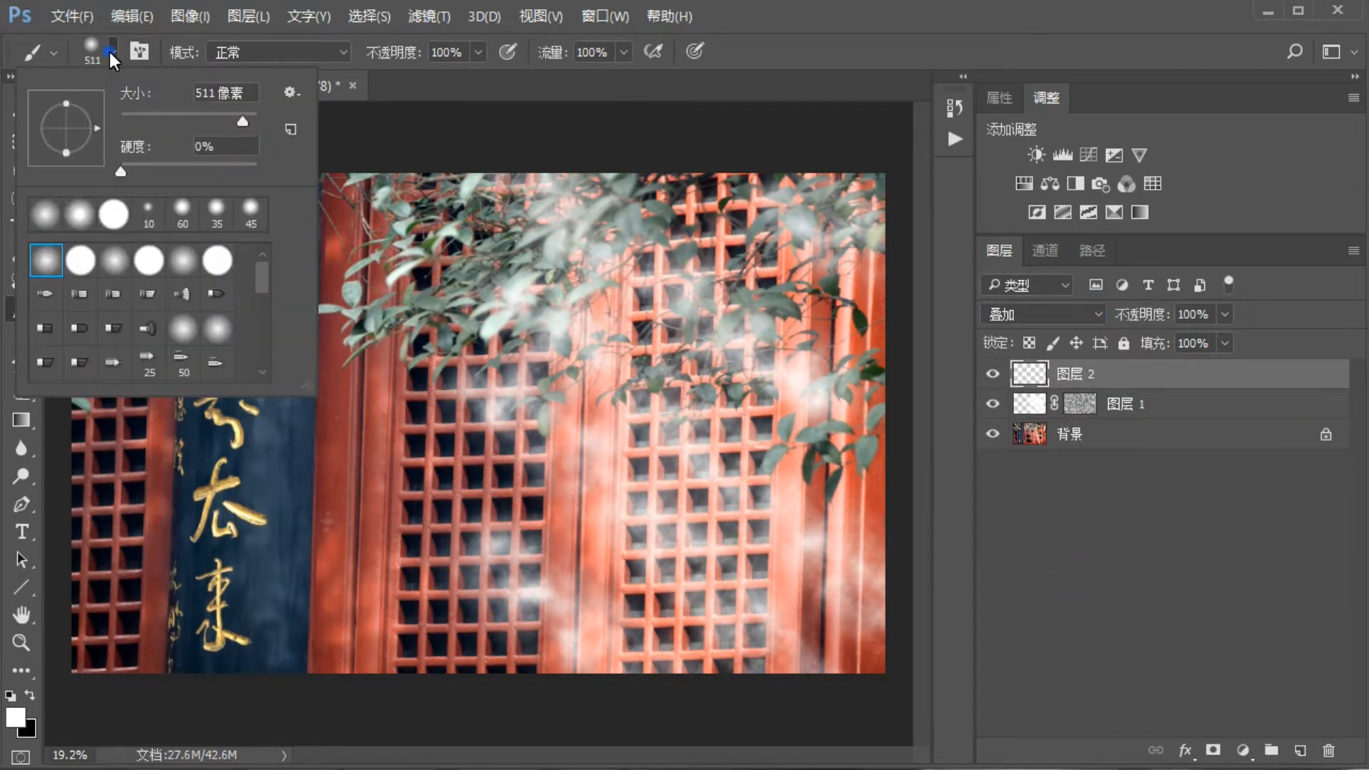
mouse_move(233, 122)
left_mouse_down()
mouse_move(174, 125)
mouse_move(204, 126)
left_mouse_up()
left_click(530, 479)
left_click(534, 479)
left_click(532, 542)
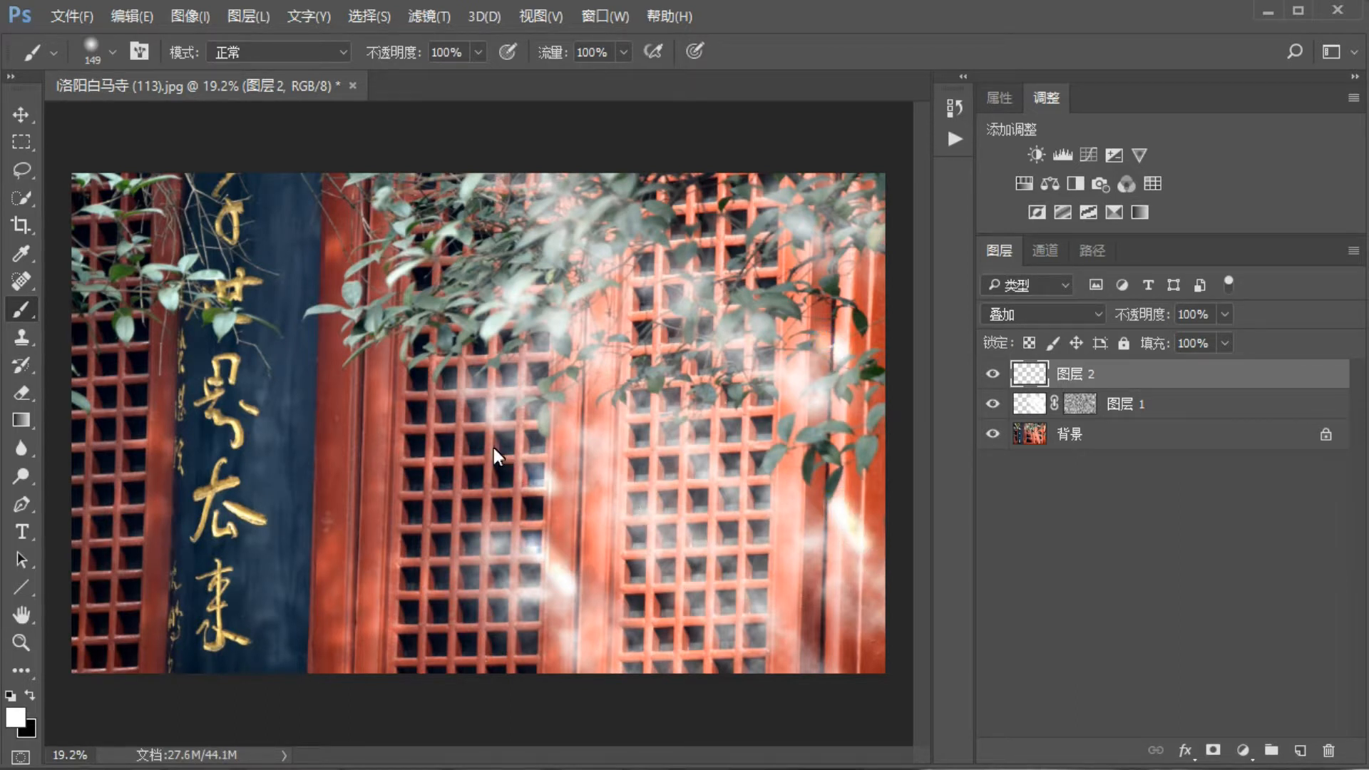
left_click(419, 409)
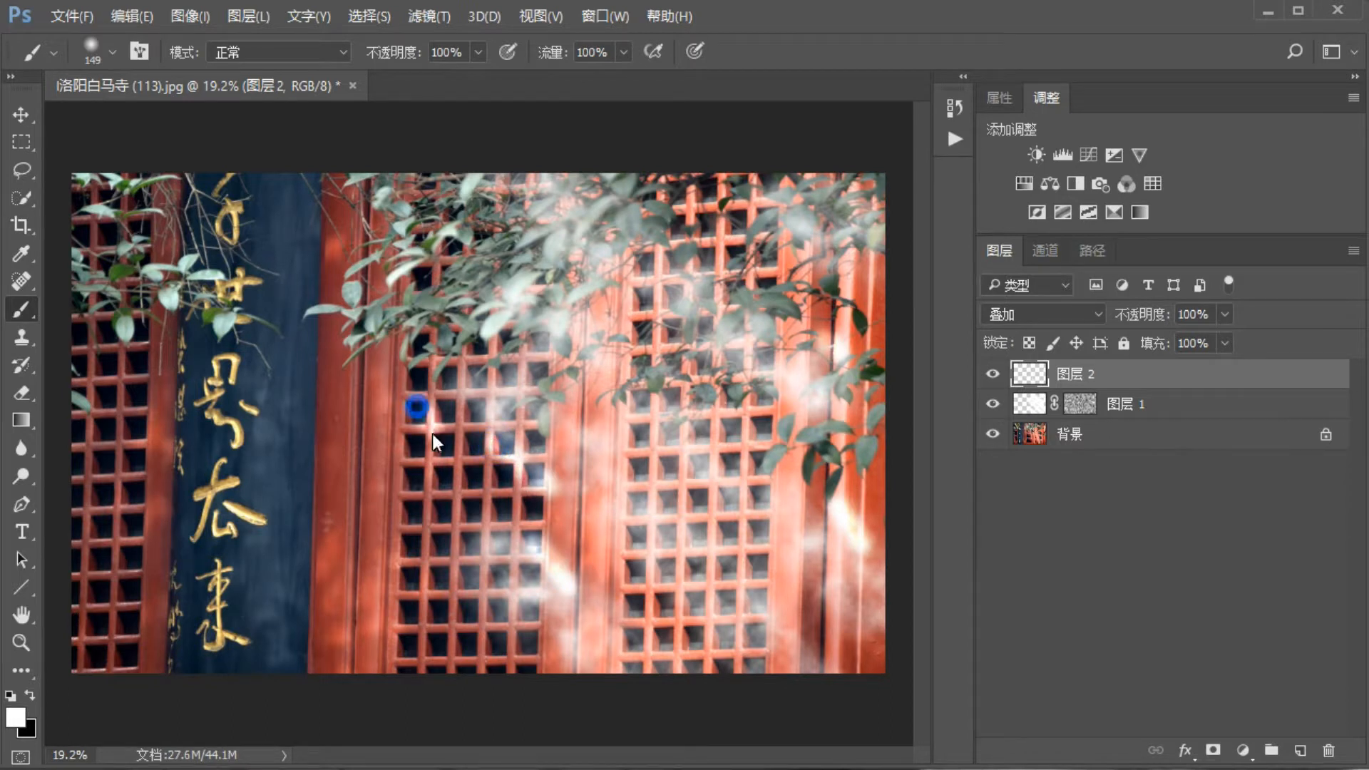
left_click(475, 483)
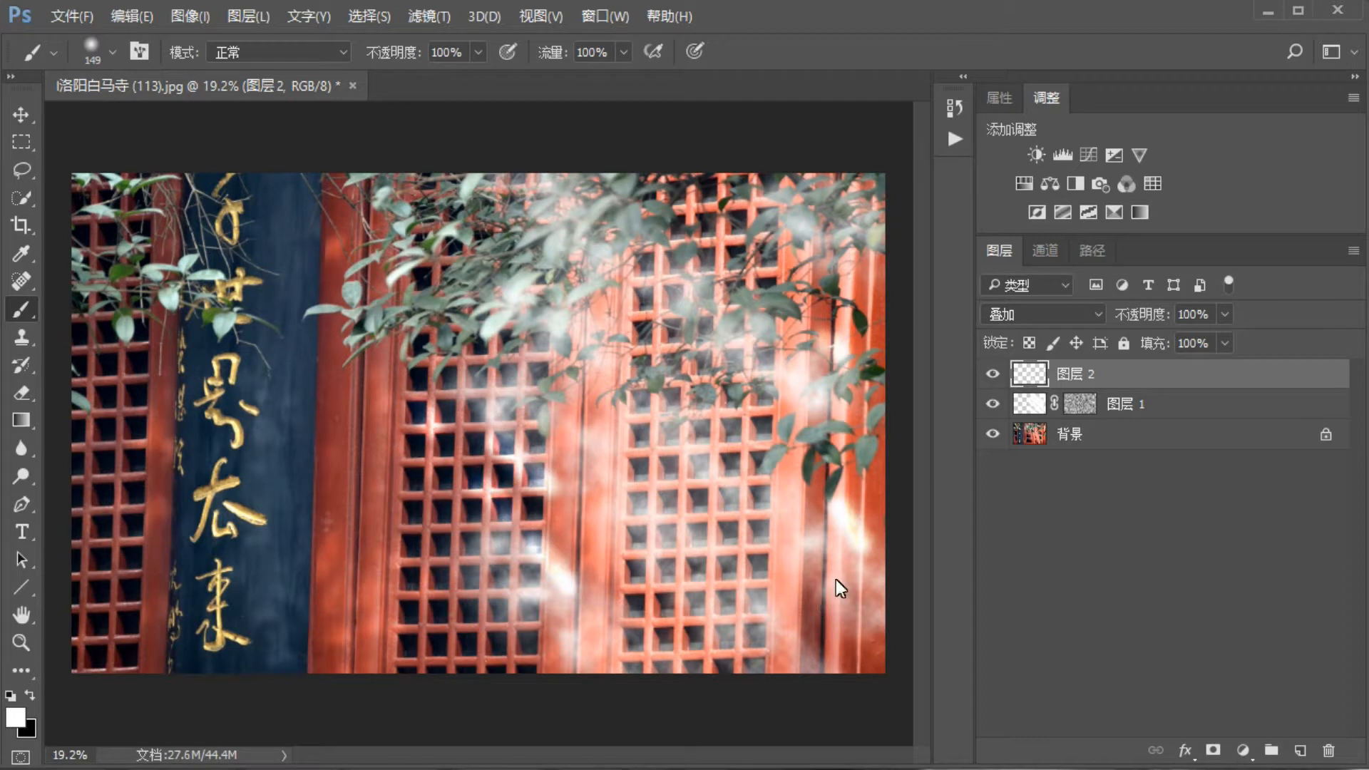
left_click(800, 554)
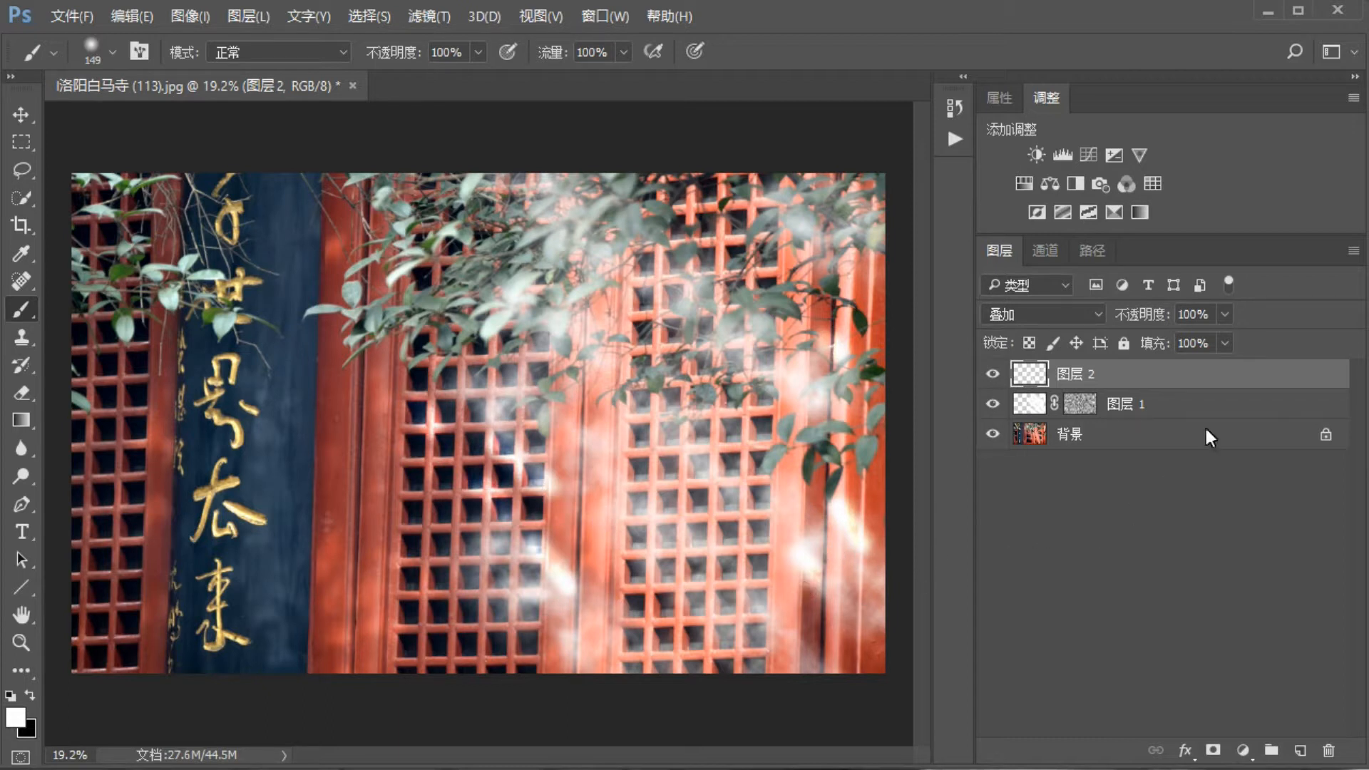
Lower the opacity of the highlight layer 图层 2 to 46%
left_click(1225, 343)
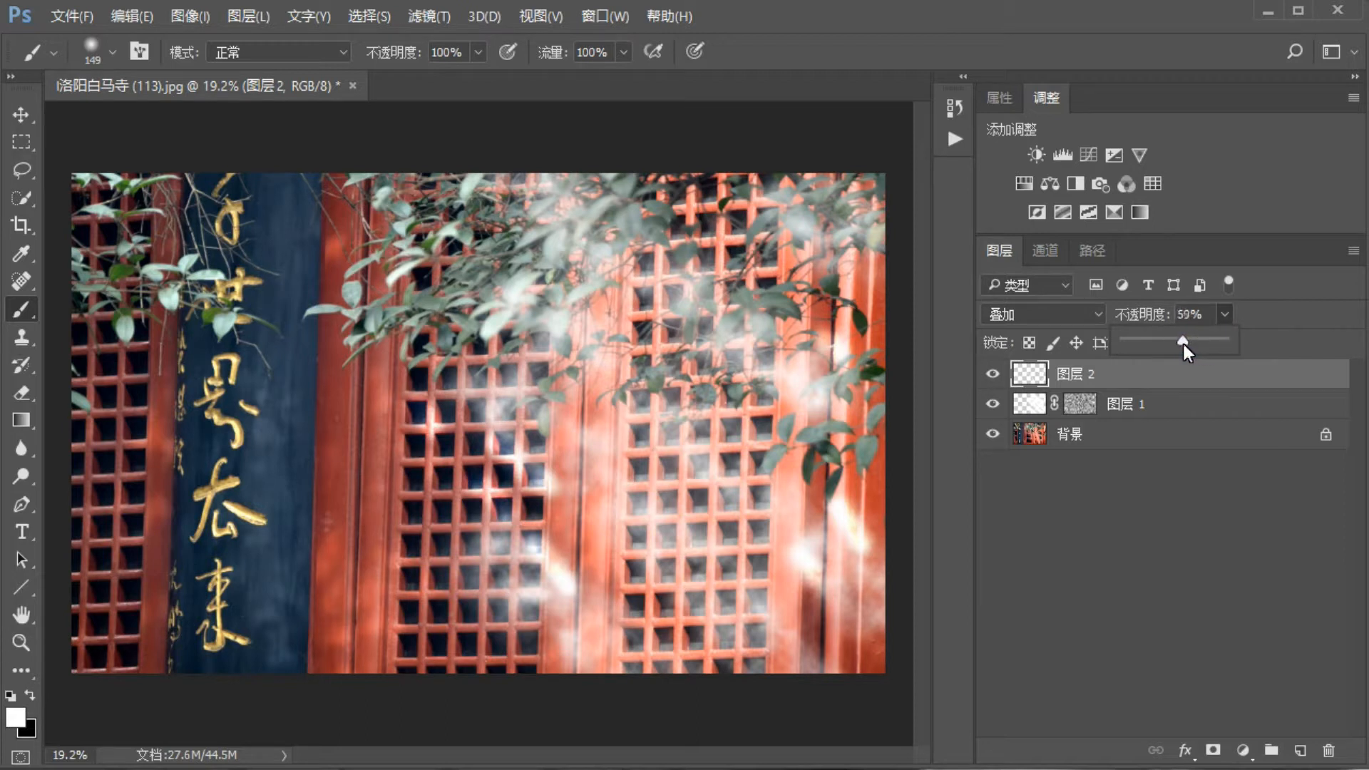
left_click_drag(1183, 343, 1175, 344)
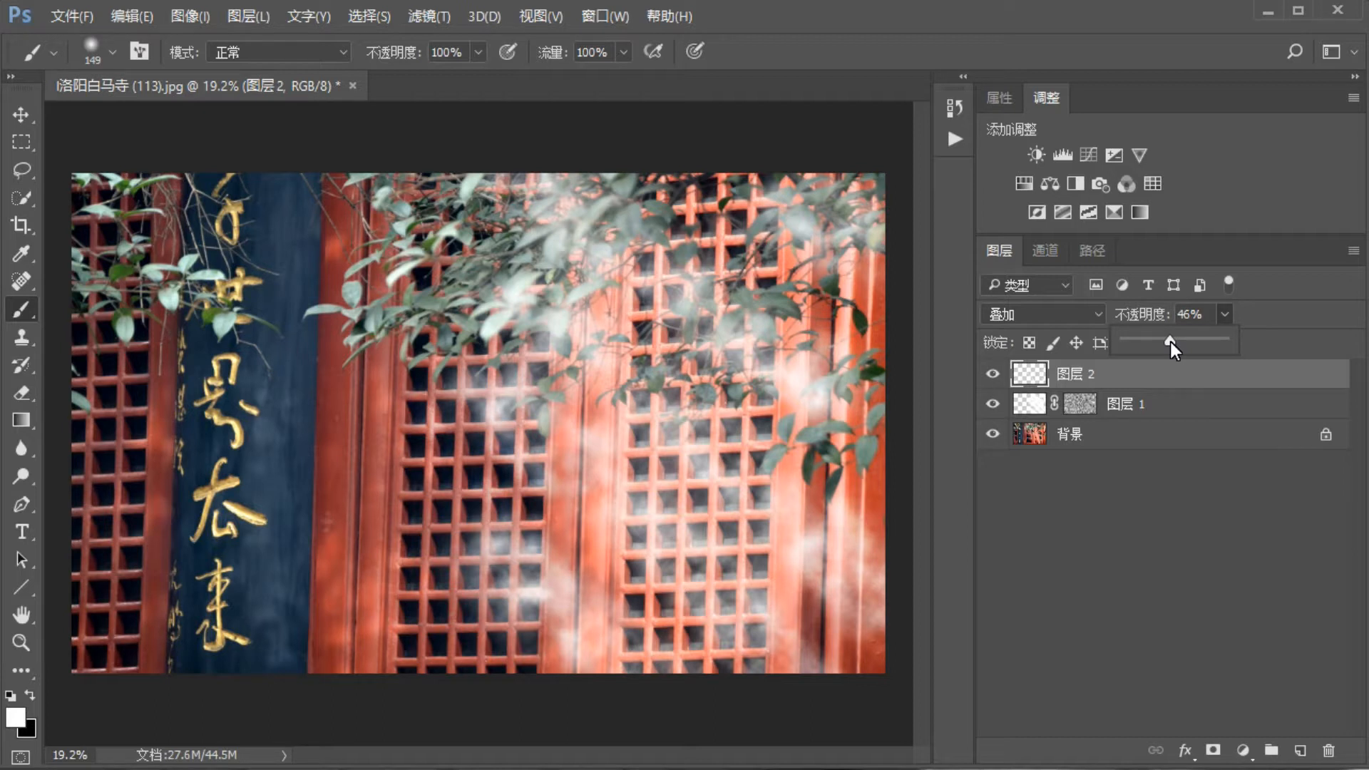
left_click(1177, 540)
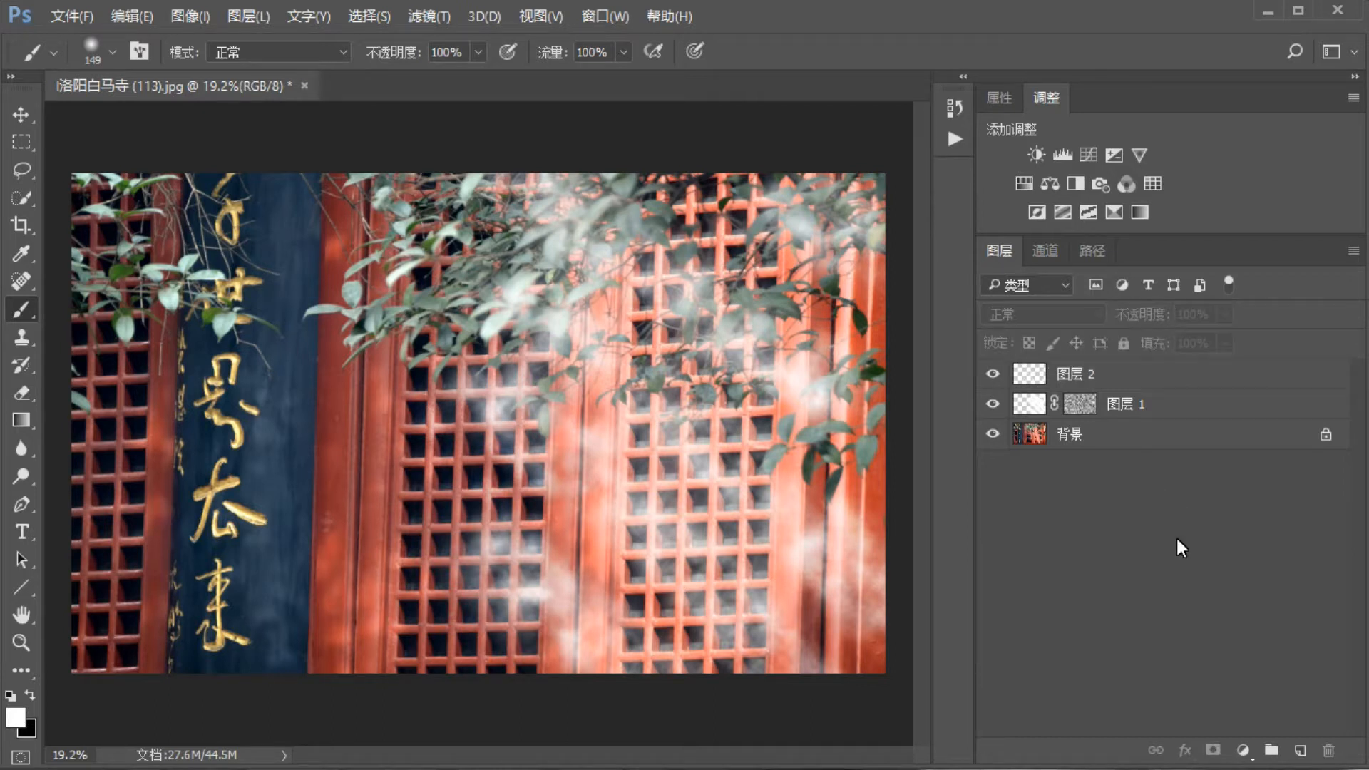
Group 图层 1 and 图层 2 together and add a layer mask to the group
left_click(1178, 379)
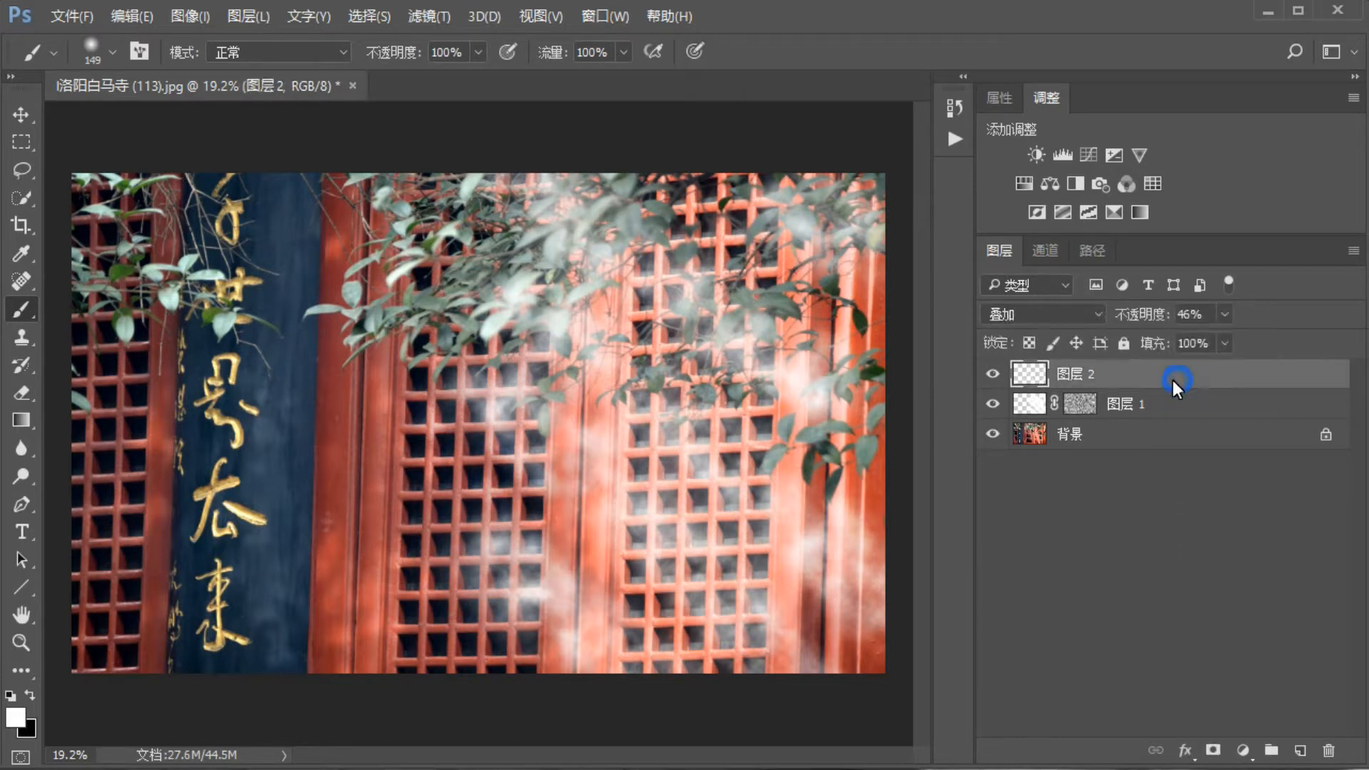
left_click(1165, 403, "shift")
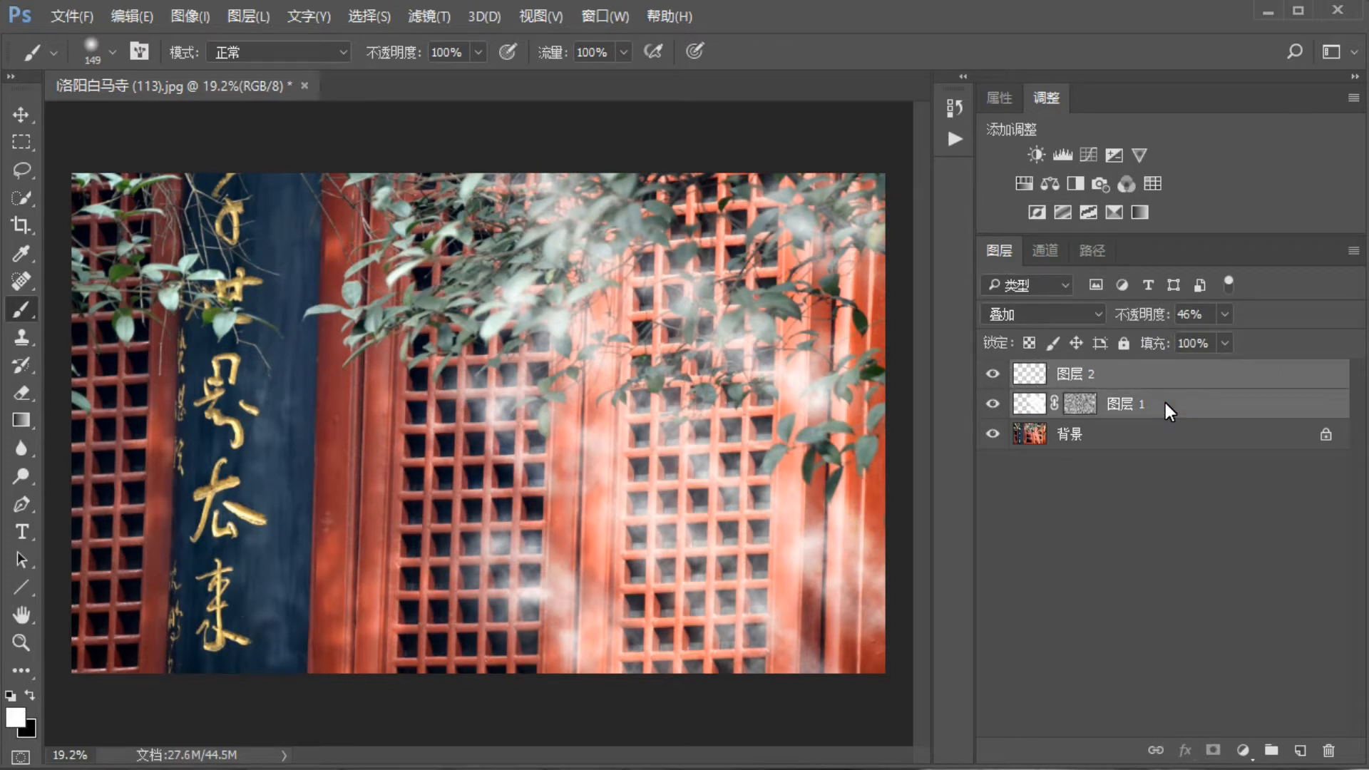
left_click(1272, 750)
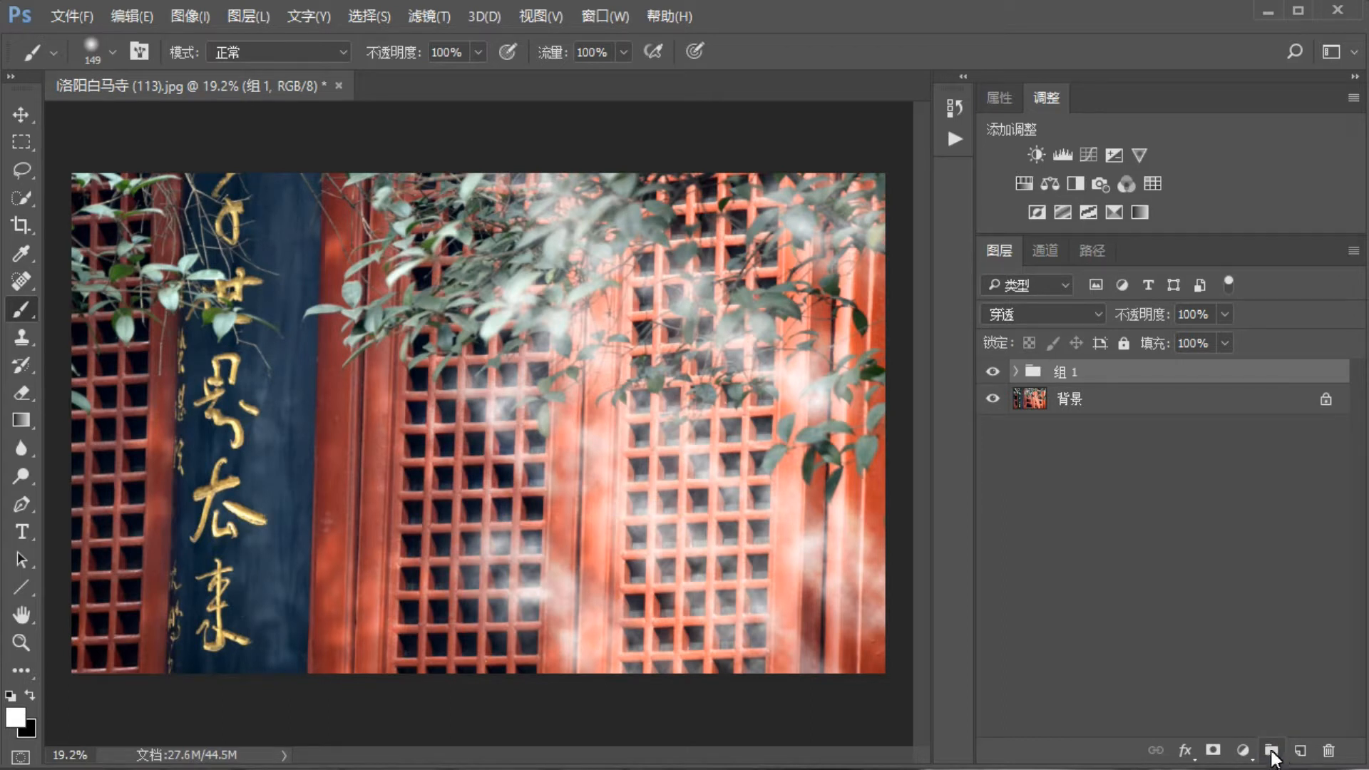
left_click(1213, 751)
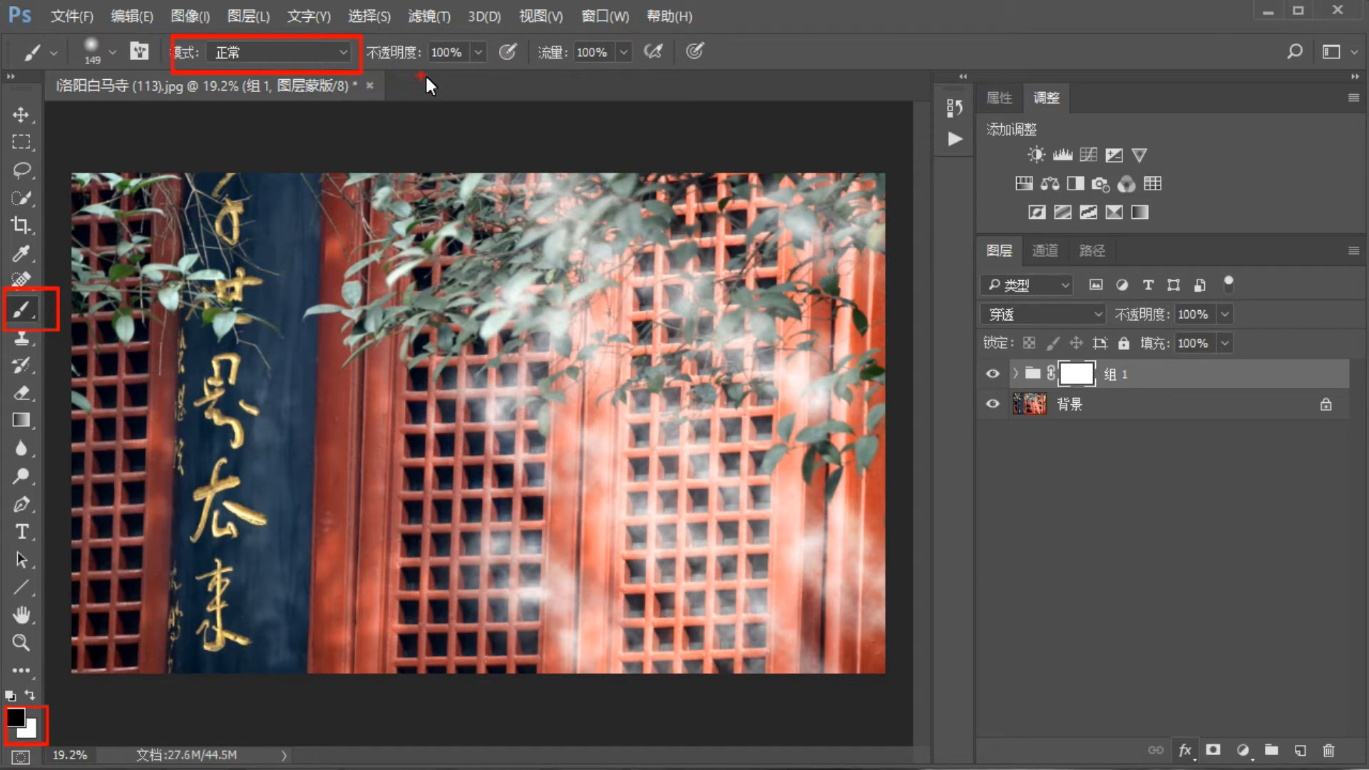
Set the brush to 61% opacity and a size of 95 pixels for painting on the group mask
left_click(477, 53)
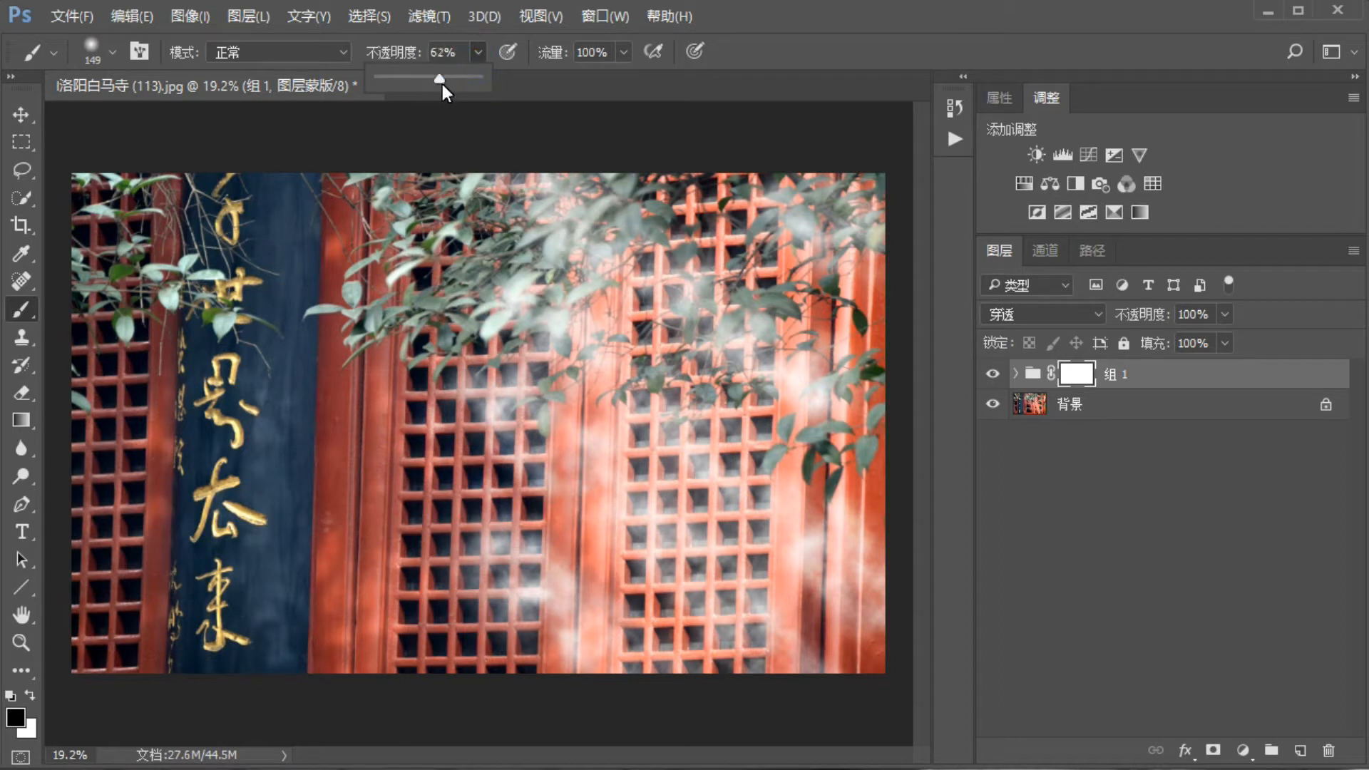
left_click(111, 53)
left_click_drag(200, 122, 182, 123)
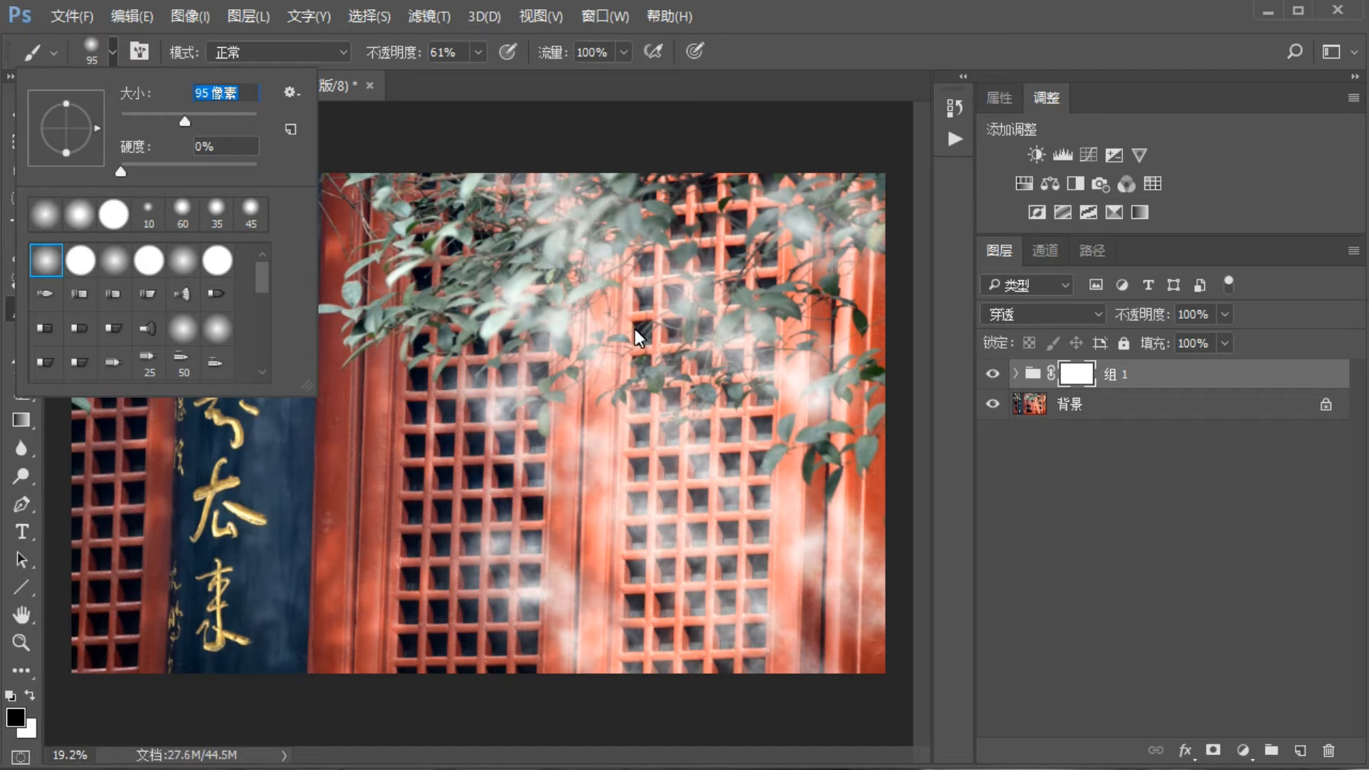
Paint black on the group mask over the leaves and the lower door frame to thin the light there
left_click(663, 336)
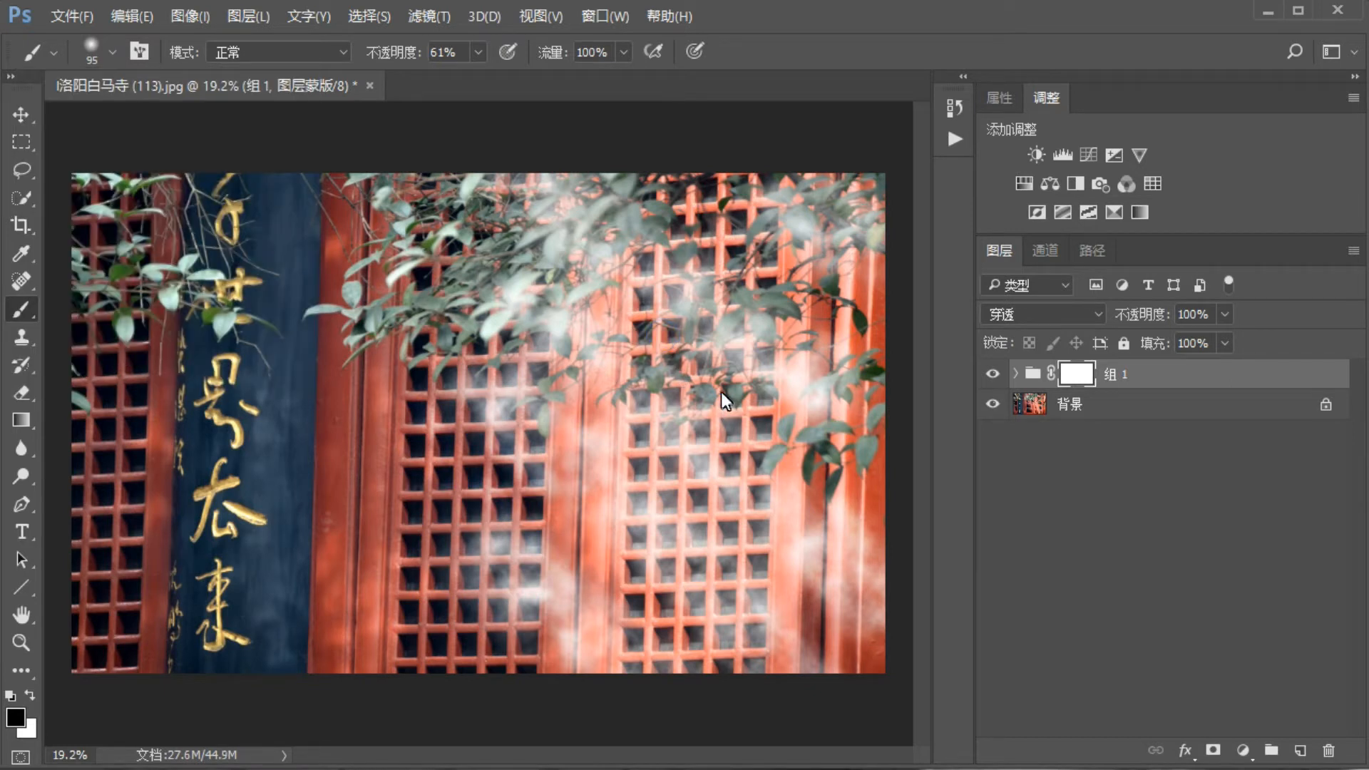
left_click(810, 410)
left_click(839, 425)
left_click(553, 245)
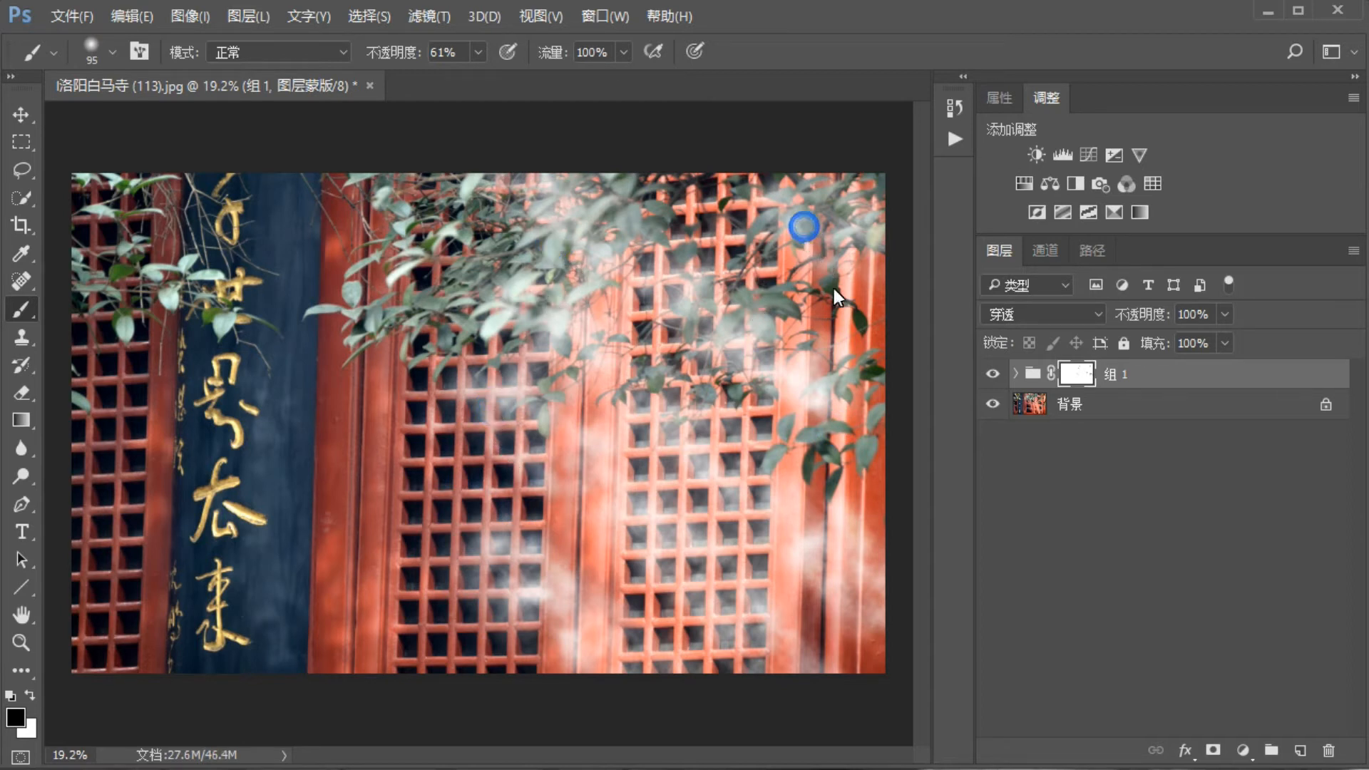
left_click(764, 221)
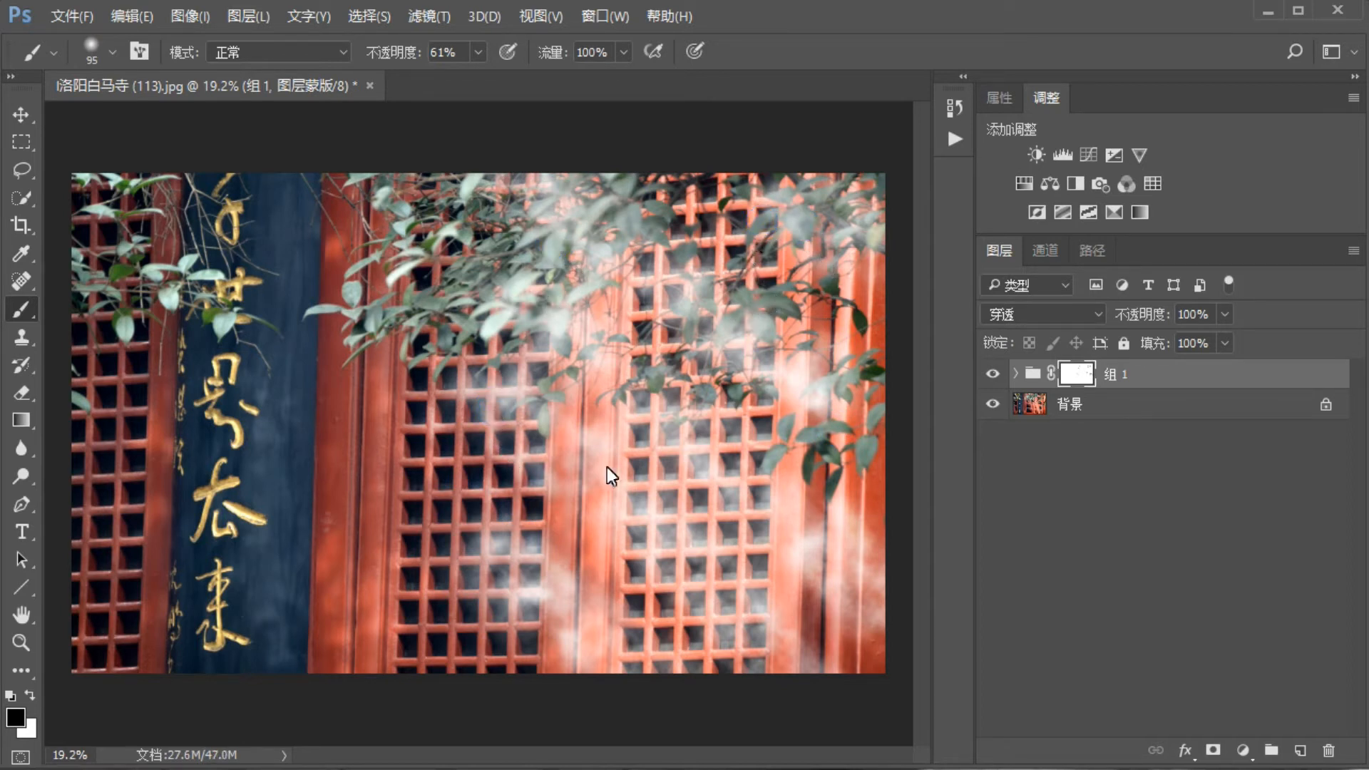
left_click_drag(606, 634, 568, 665)
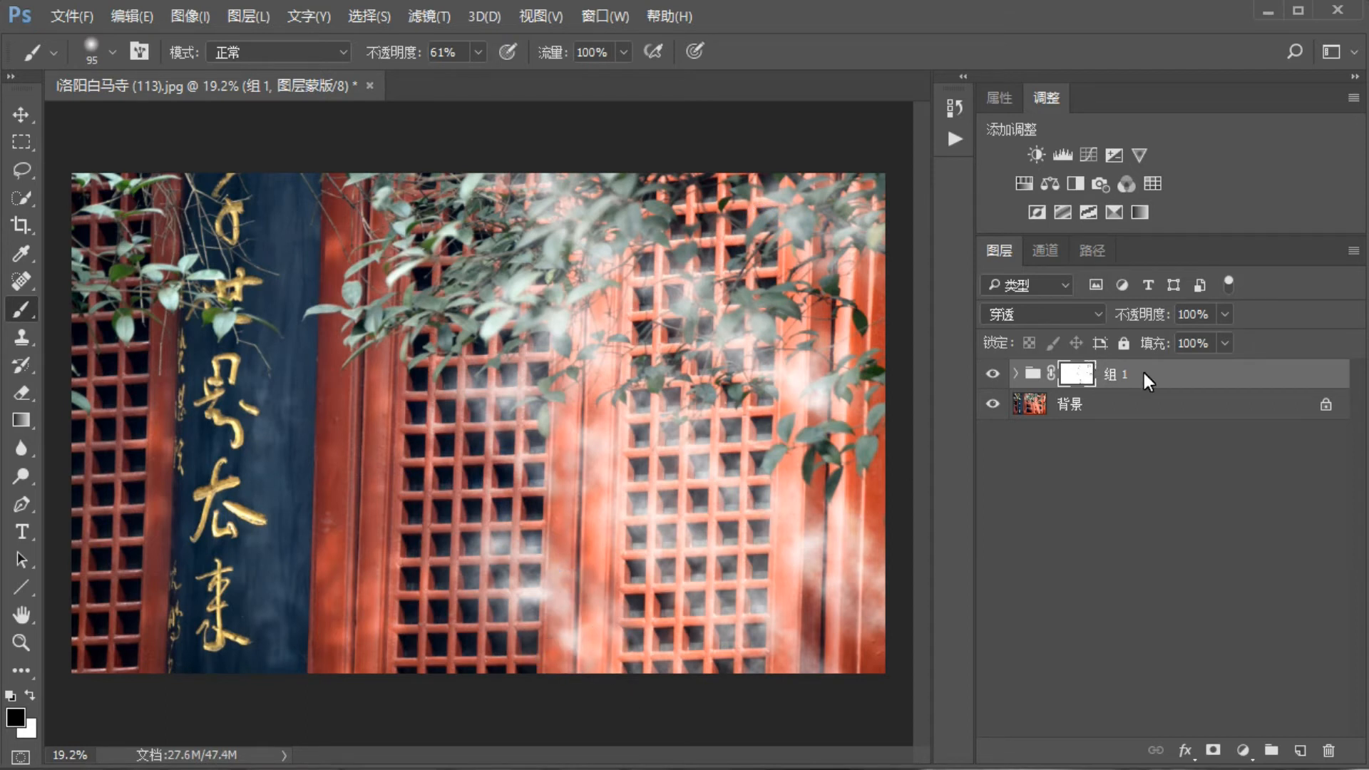
Set the opacity of group 组 1 to 83%
left_click(1224, 314)
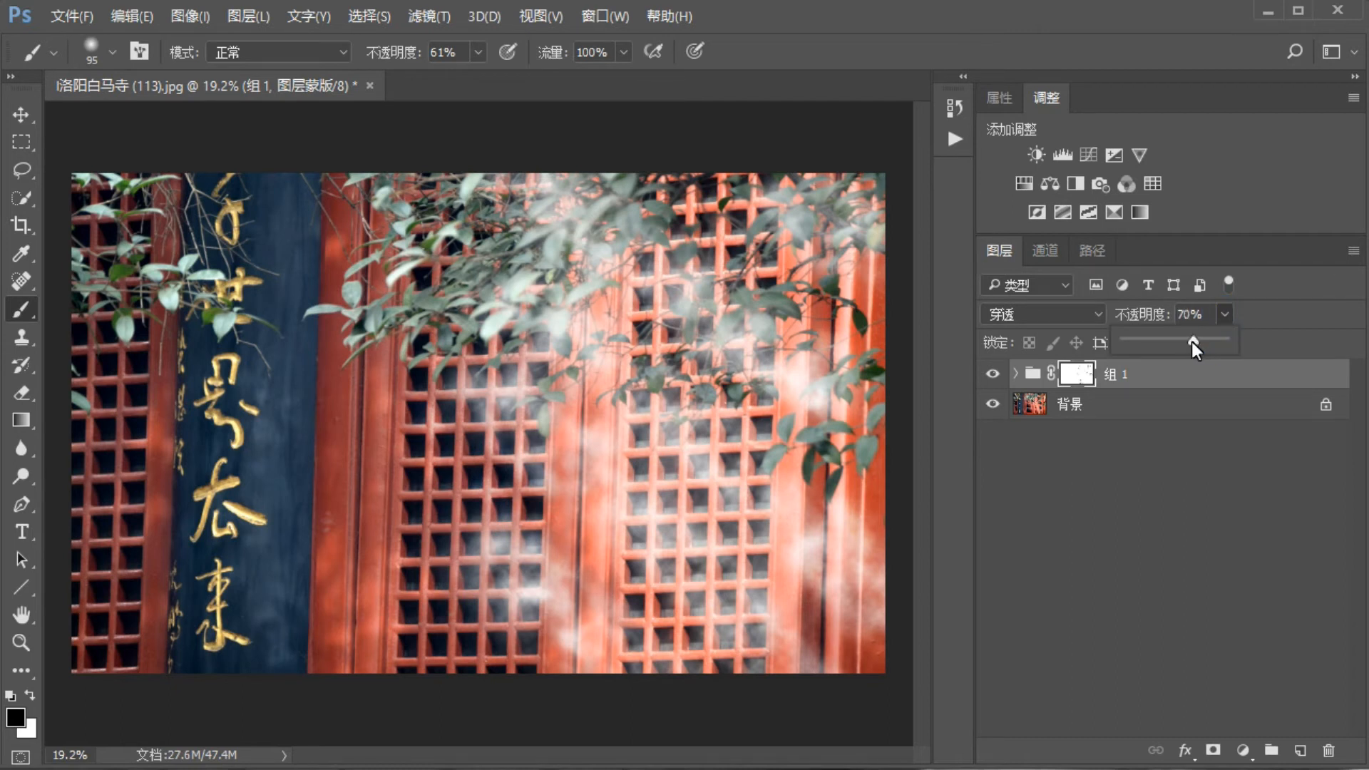
left_click_drag(1193, 341, 1206, 341)
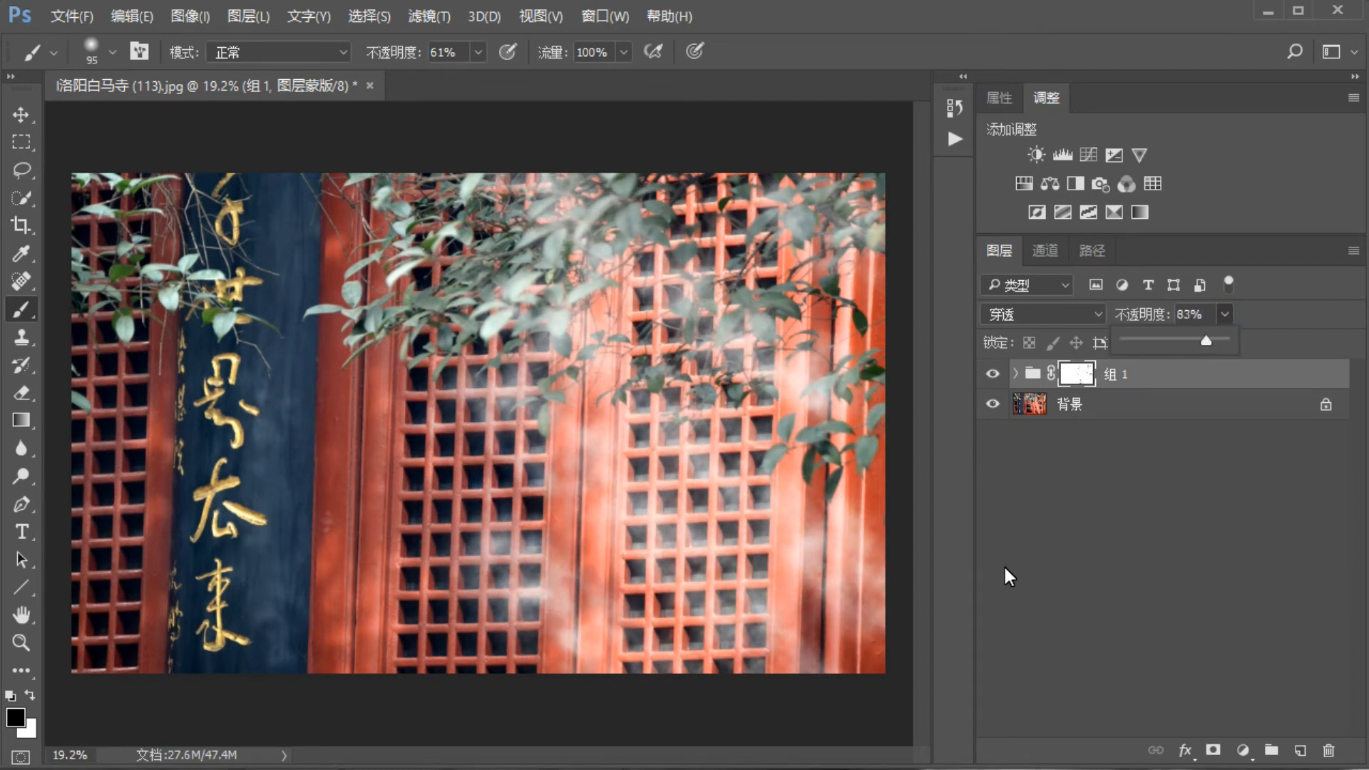